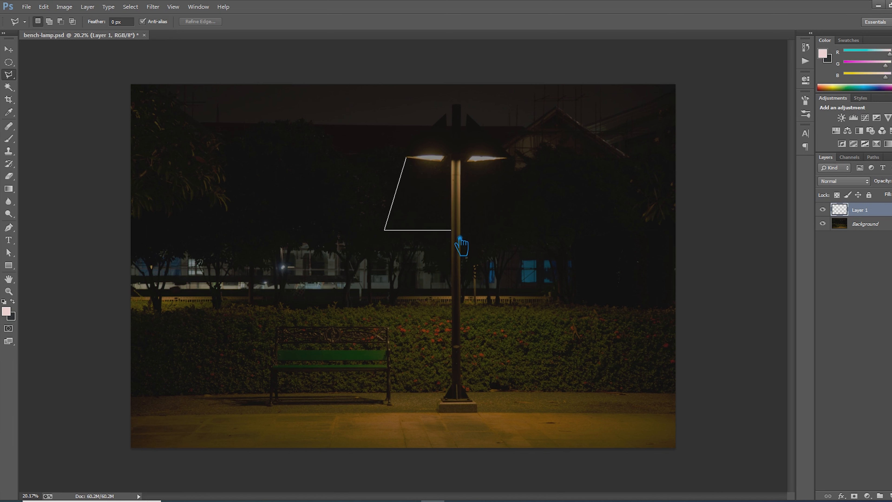
# Close the polygonal lasso outline as a trapezoid selection beneath the left lamp head
pyautogui.click(415, 162)
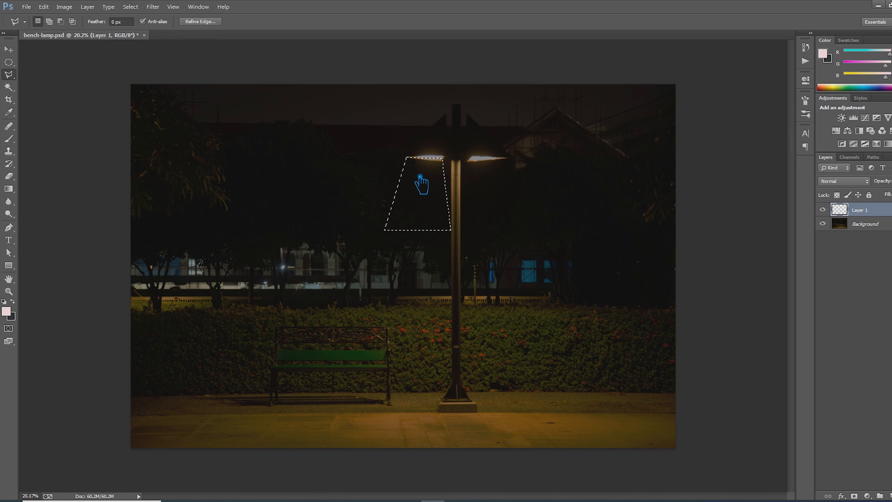
pyautogui.click(16, 65)
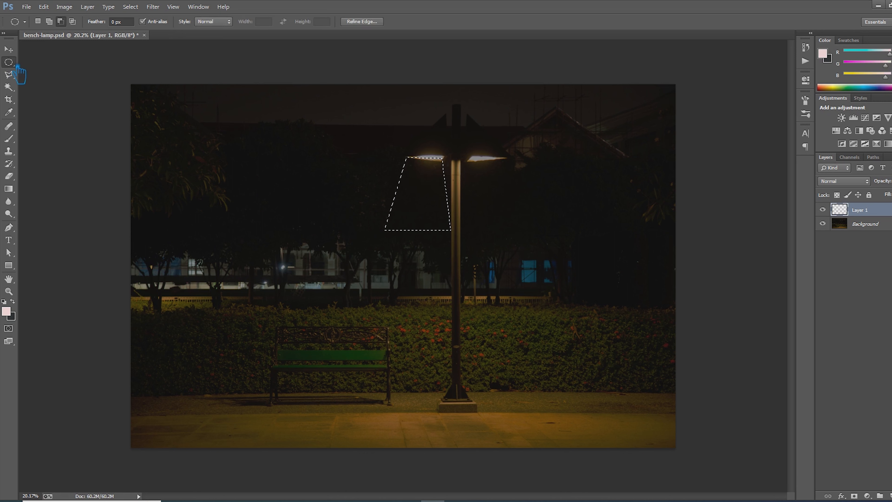
pyautogui.rightClick(10, 63)
pyautogui.click(54, 65)
pyautogui.click(11, 51)
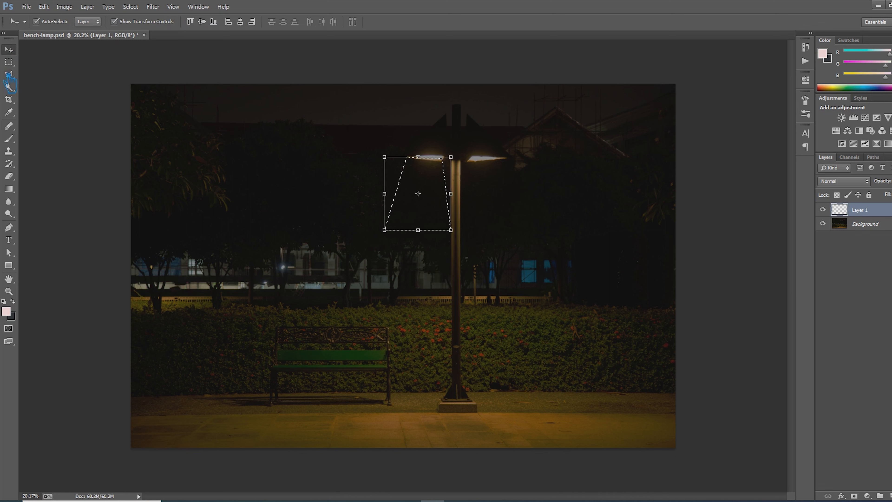
# Fill the trapezoid selection with a linear Foreground to Transparent gradient fading downward from the lamp
pyautogui.press('g')
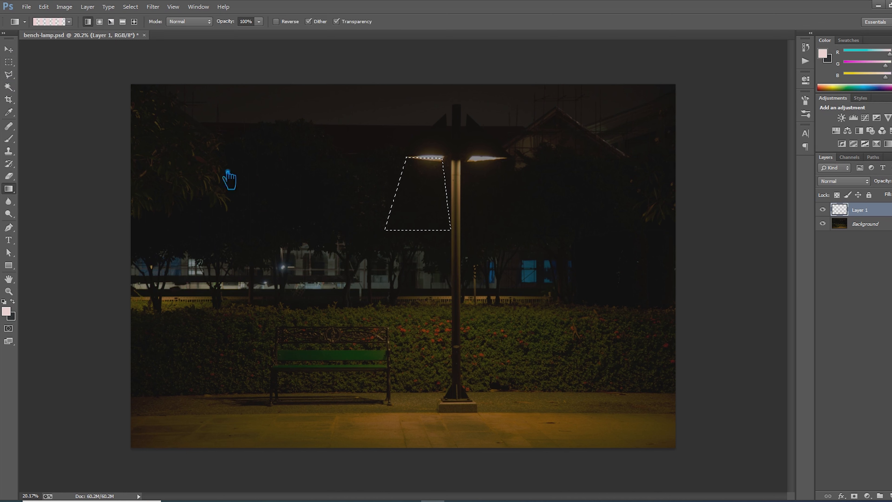
pyautogui.click(70, 22)
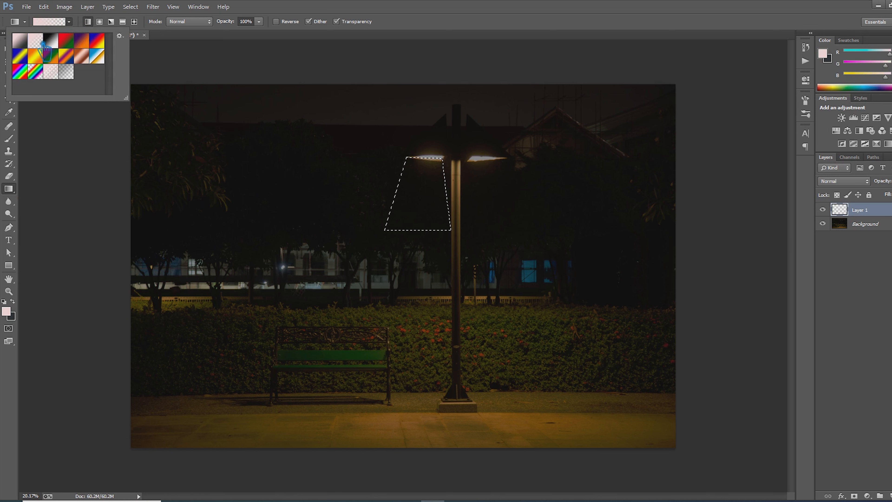
pyautogui.click(44, 49)
pyautogui.click(539, 7)
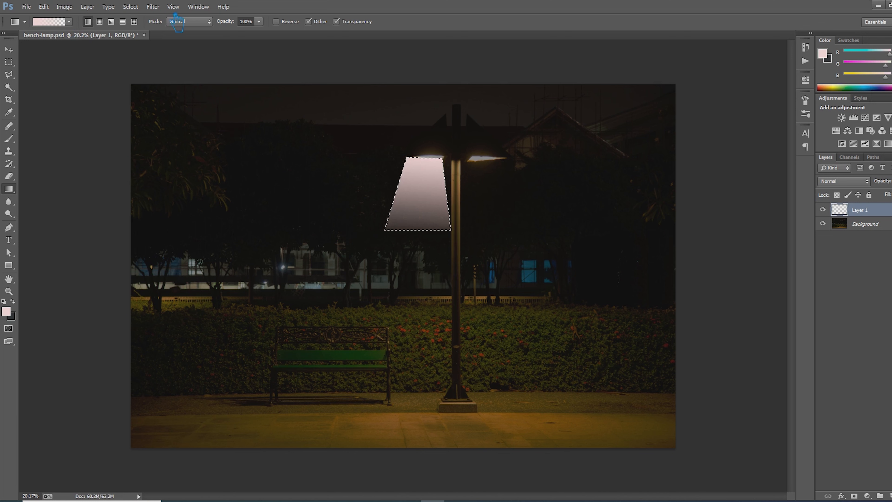
pyautogui.click(8, 50)
pyautogui.hotkey('ctrl', 'd')
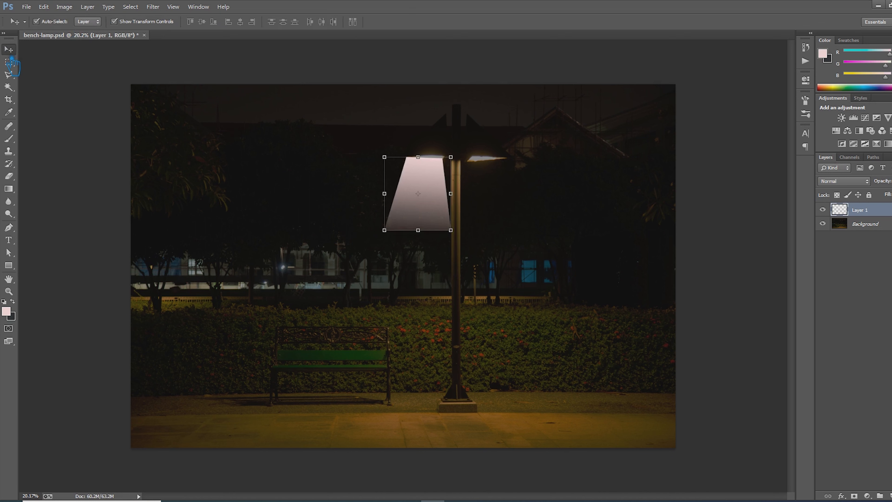
pyautogui.hotkey('ctrl', 'z')
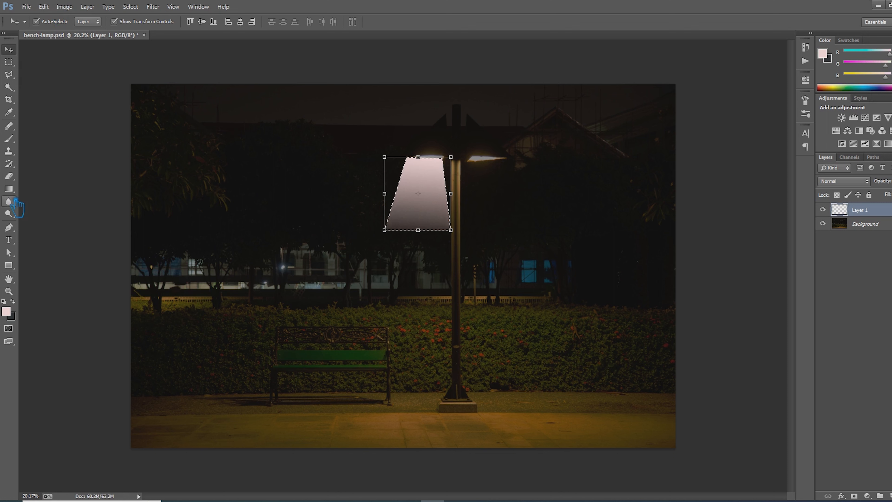
# Customize the Foreground to Transparent gradient by placing a 0% opacity stop at location 23%
pyautogui.click(8, 189)
pyautogui.click(69, 22)
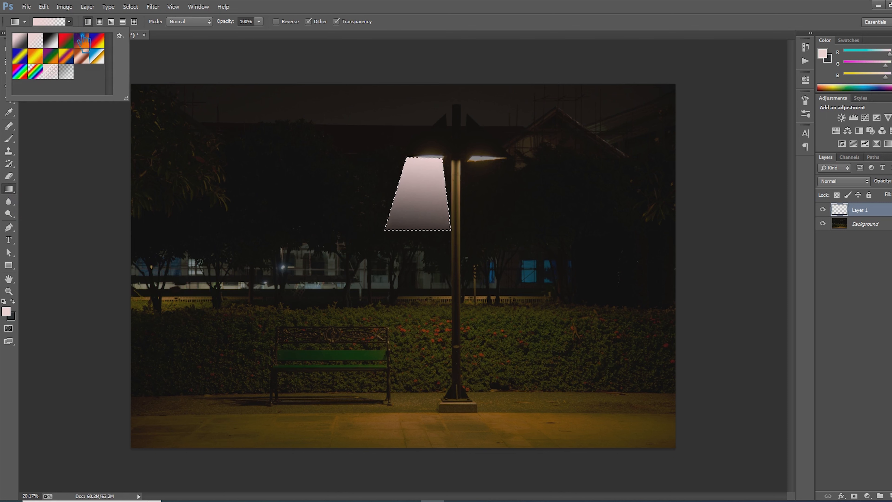
pyautogui.doubleClick(42, 42)
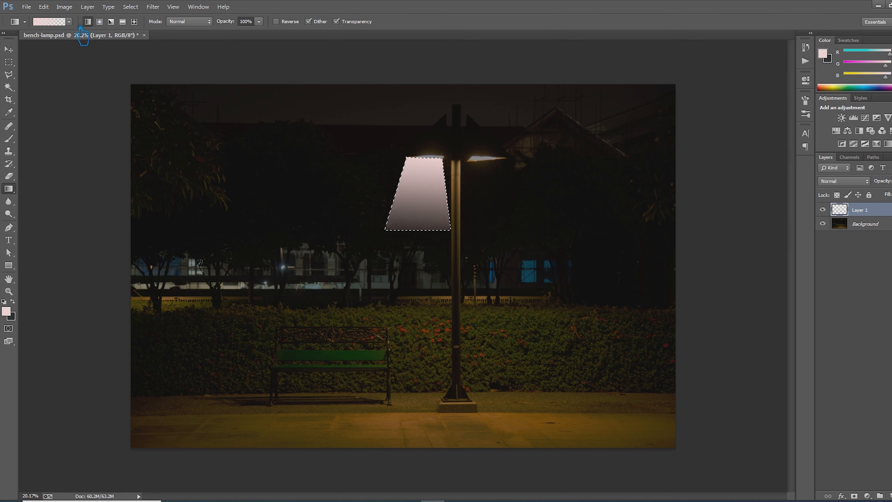
pyautogui.click(58, 22)
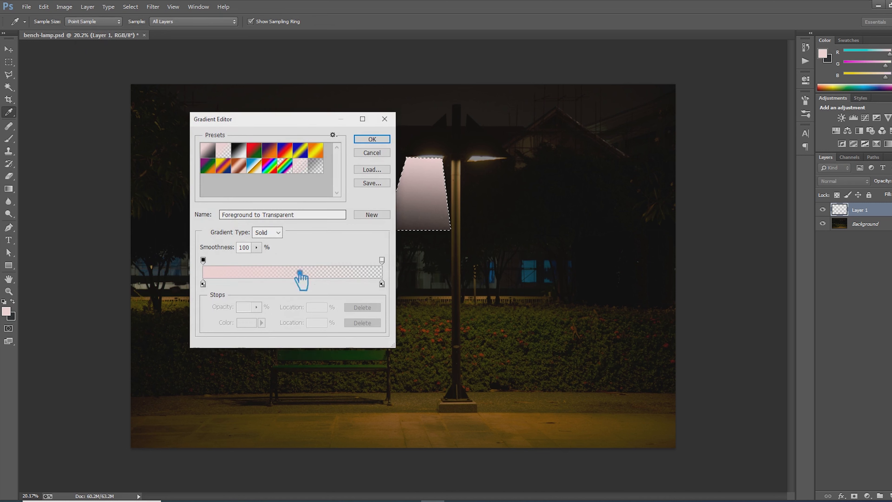
pyautogui.click(383, 284)
pyautogui.click(383, 261)
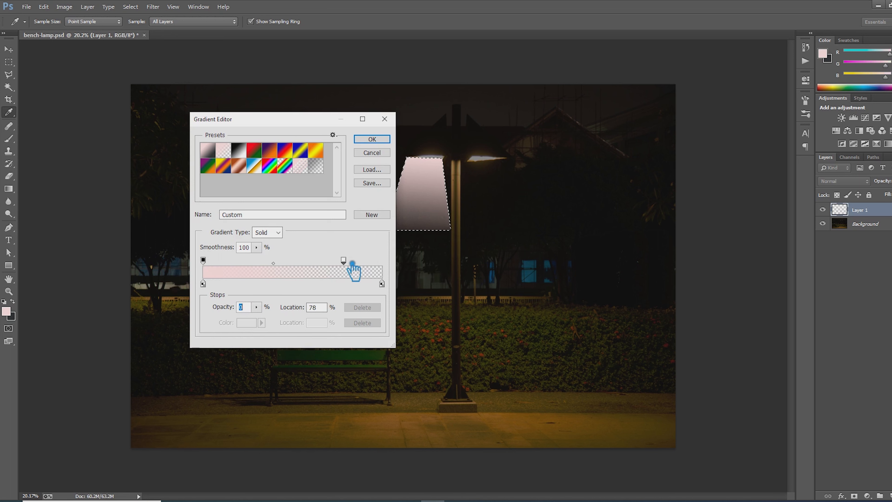
pyautogui.moveTo(301, 268); pyautogui.dragTo(253, 267)
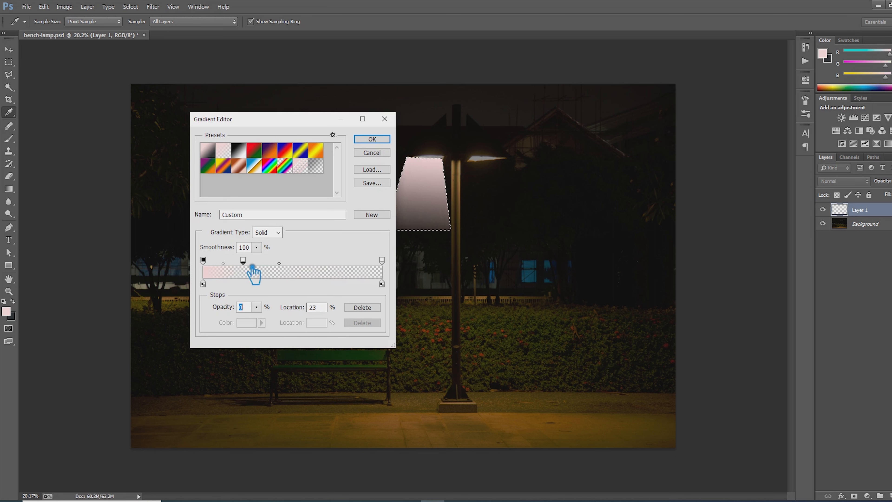
pyautogui.click(369, 141)
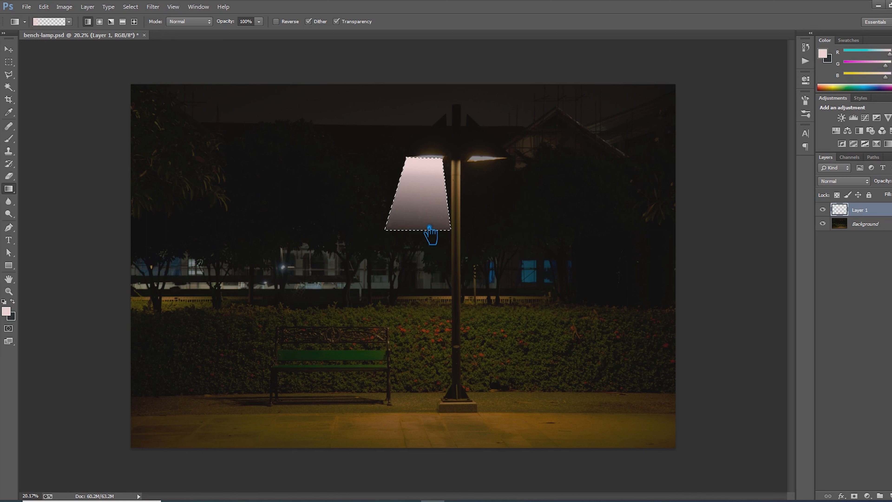
# Deselect the gradient-filled beam and narrow its top edge slightly with a Perspective transform
pyautogui.hotkey('ctrl', 'd')
pyautogui.click(9, 49)
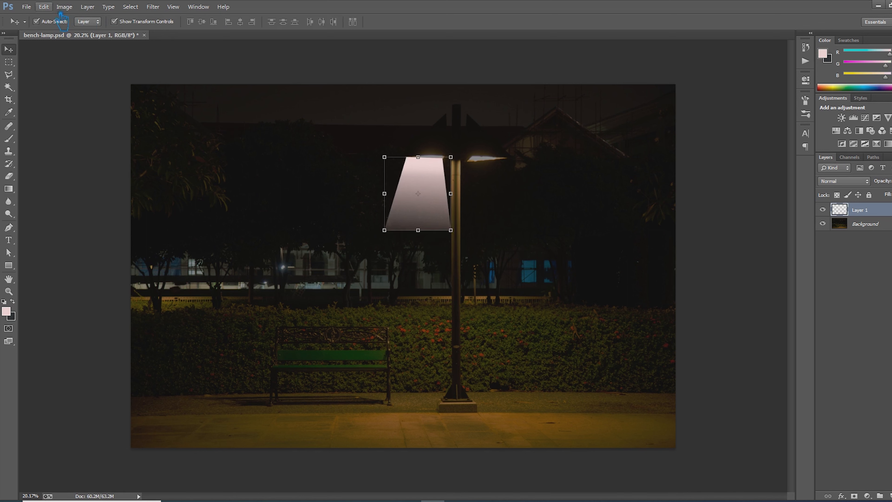
pyautogui.rightClick(424, 185)
pyautogui.click(44, 7)
pyautogui.moveTo(82, 195)
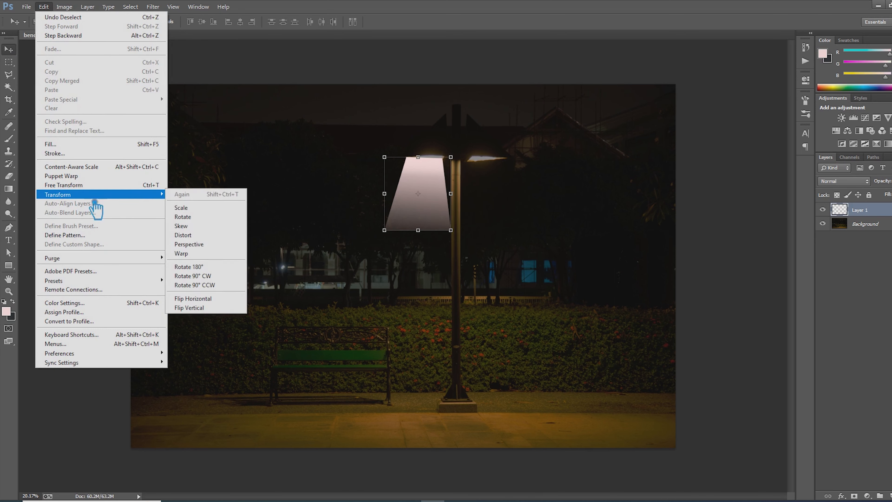
pyautogui.click(215, 248)
pyautogui.scroll(5, 430, 186)
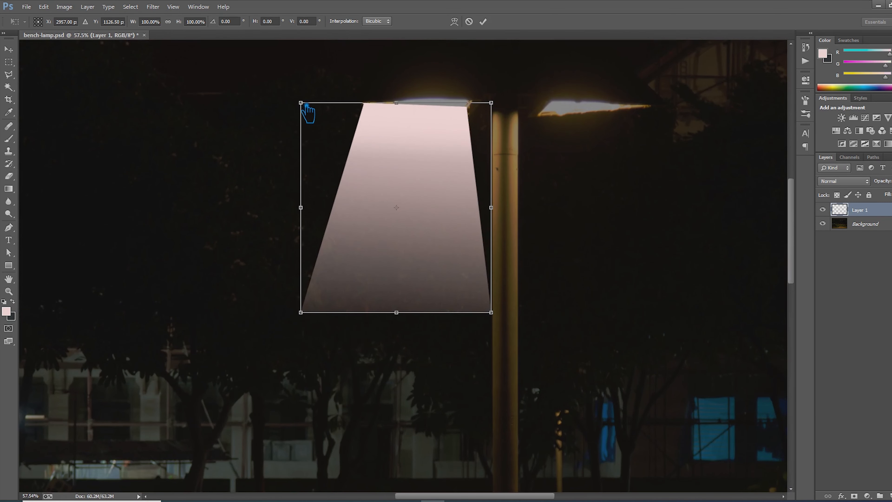
pyautogui.moveTo(301, 103); pyautogui.dragTo(330, 111)
pyautogui.moveTo(476, 111); pyautogui.dragTo(503, 123)
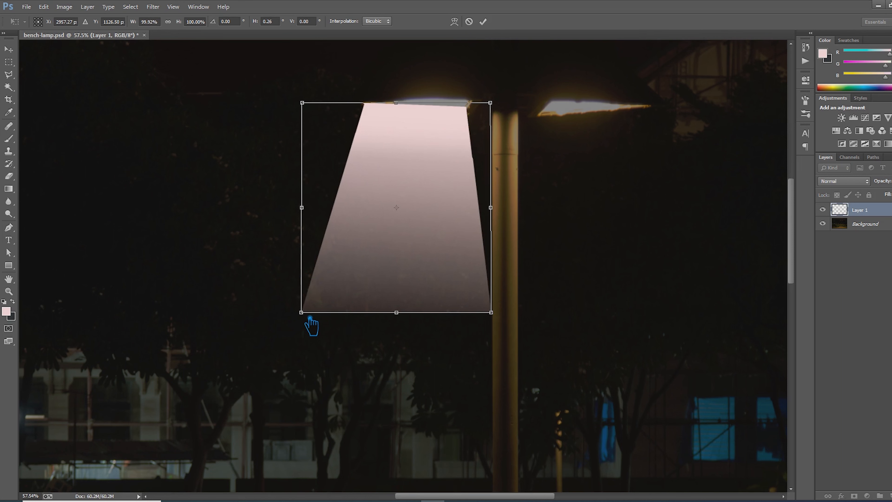
# Distort the beam by pulling both lower corners outward, the one away from the post much farther, and apply the transform
pyautogui.click(43, 6)
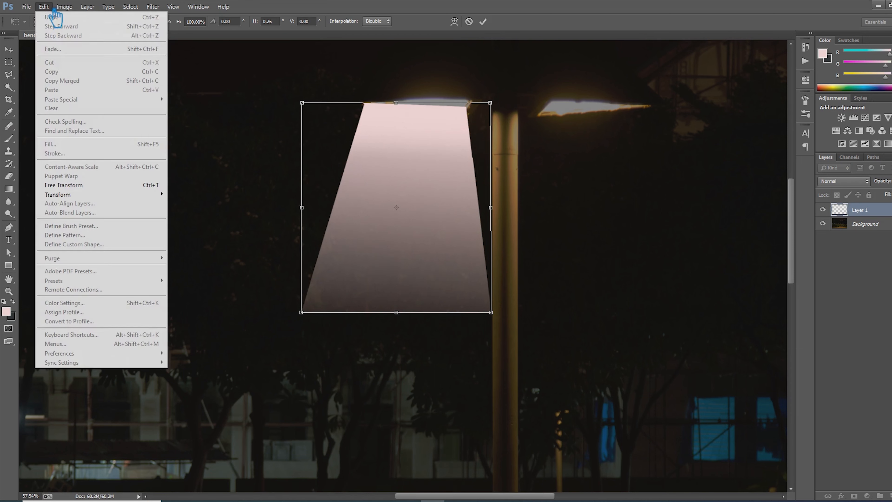
pyautogui.moveTo(81, 195)
pyautogui.click(226, 235)
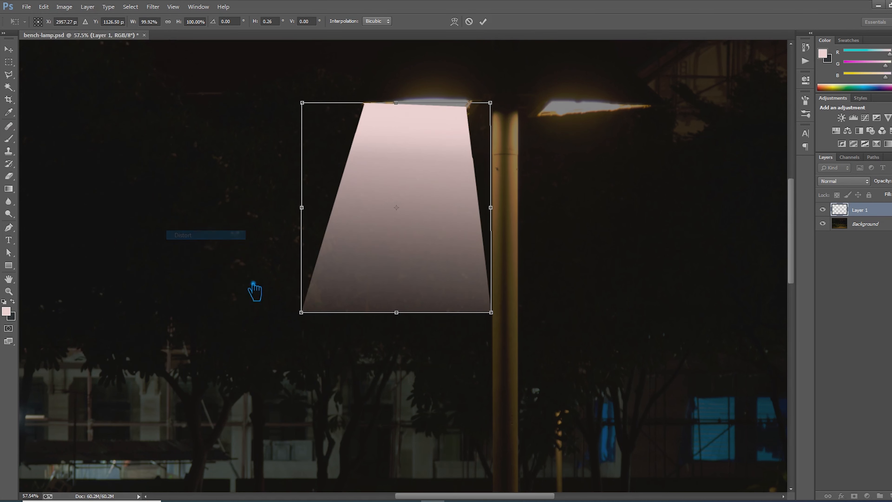
pyautogui.moveTo(311, 320); pyautogui.dragTo(277, 318)
pyautogui.moveTo(502, 316); pyautogui.dragTo(506, 315)
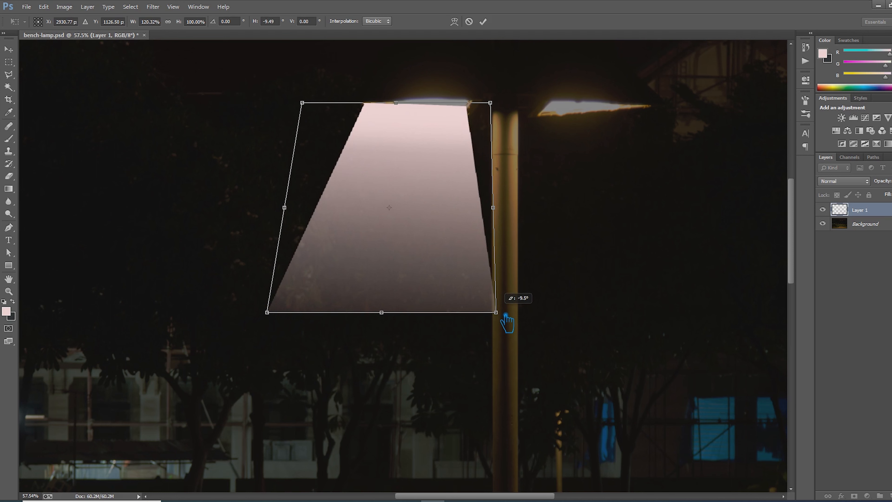
pyautogui.click(483, 22)
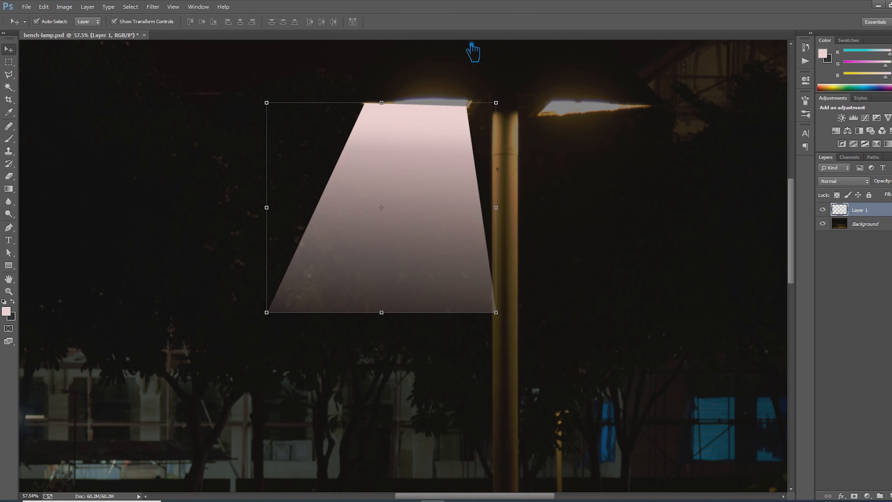
# Distort the beam again, moving its upper outer corner inward so the top edge fits the lamp head
pyautogui.click(43, 6)
pyautogui.moveTo(76, 195)
pyautogui.click(207, 234)
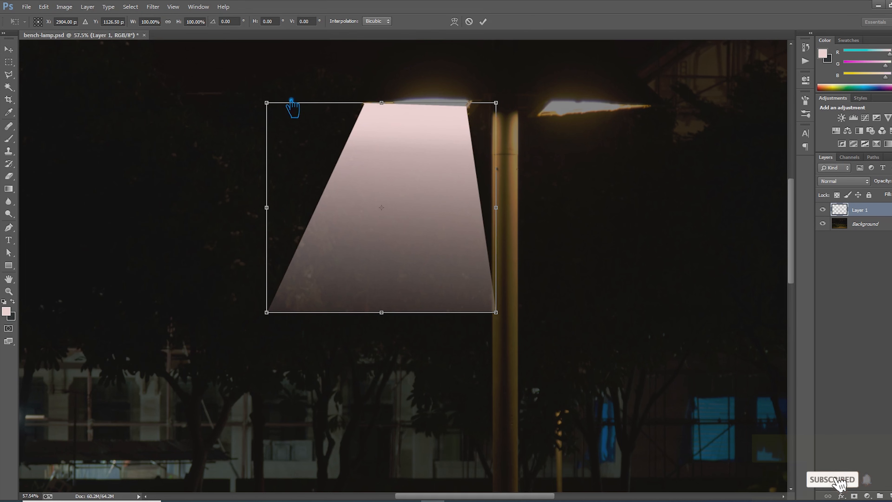
pyautogui.moveTo(275, 105); pyautogui.dragTo(296, 121)
pyautogui.click(484, 22)
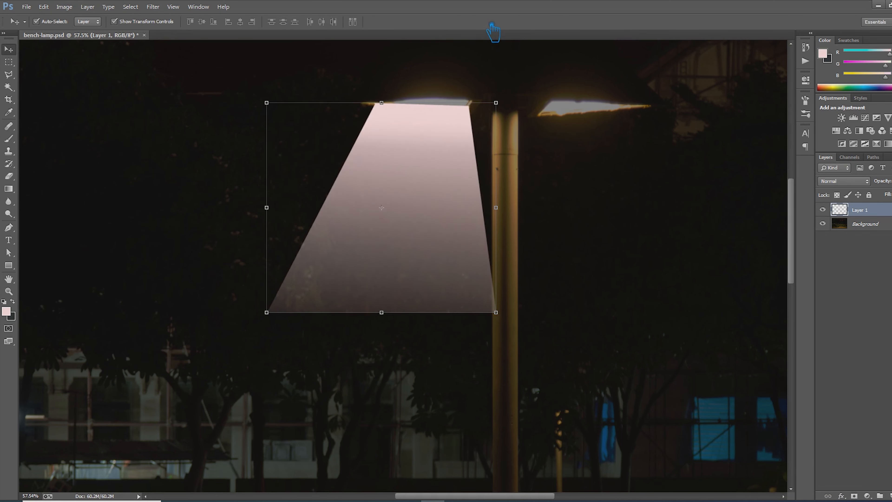
# Apply a Motion Blur to the beam with an angle of 75° and a distance of 65 pixels
pyautogui.click(162, 9)
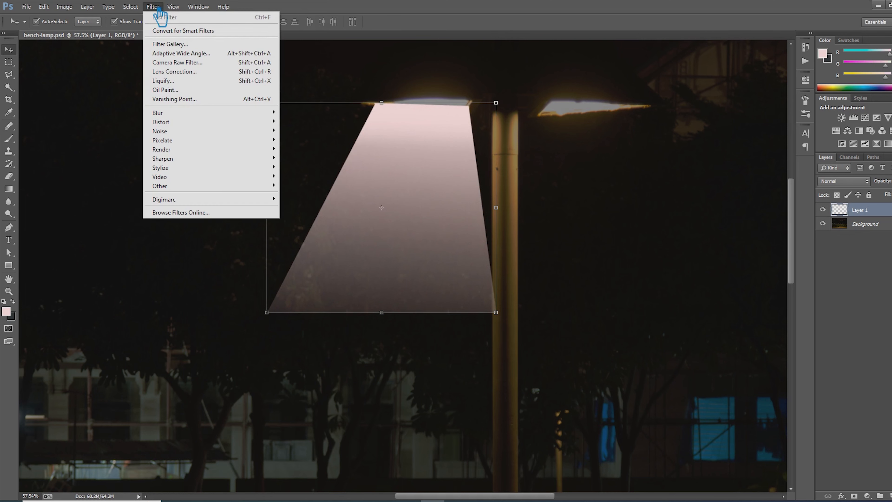
pyautogui.moveTo(267, 113)
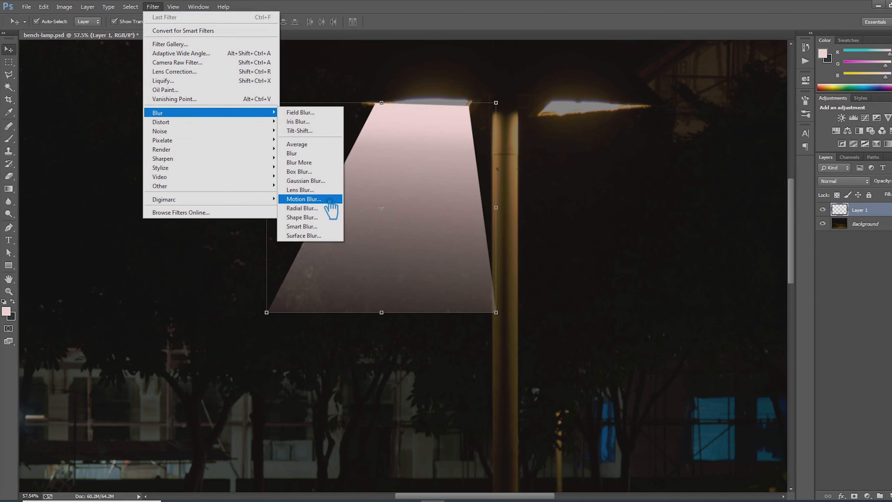
pyautogui.click(309, 199)
pyautogui.moveTo(475, 249); pyautogui.dragTo(474, 243)
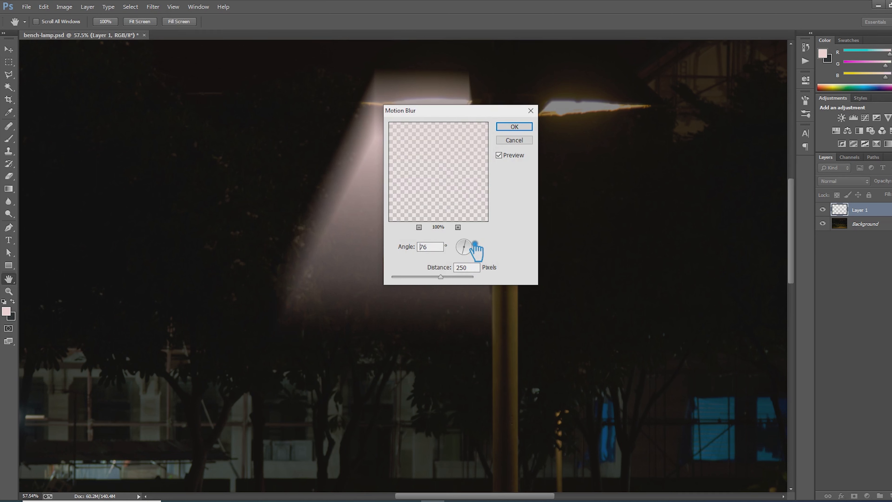
pyautogui.moveTo(478, 251); pyautogui.dragTo(471, 250)
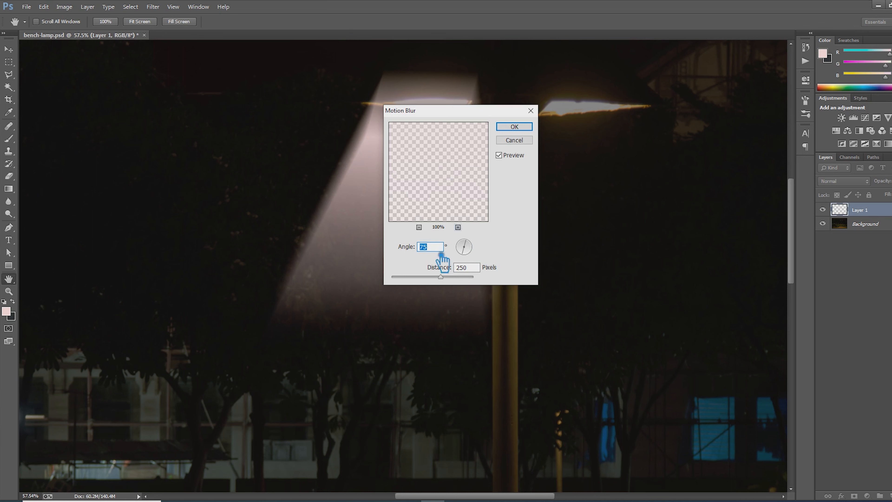
pyautogui.moveTo(454, 283); pyautogui.dragTo(425, 283)
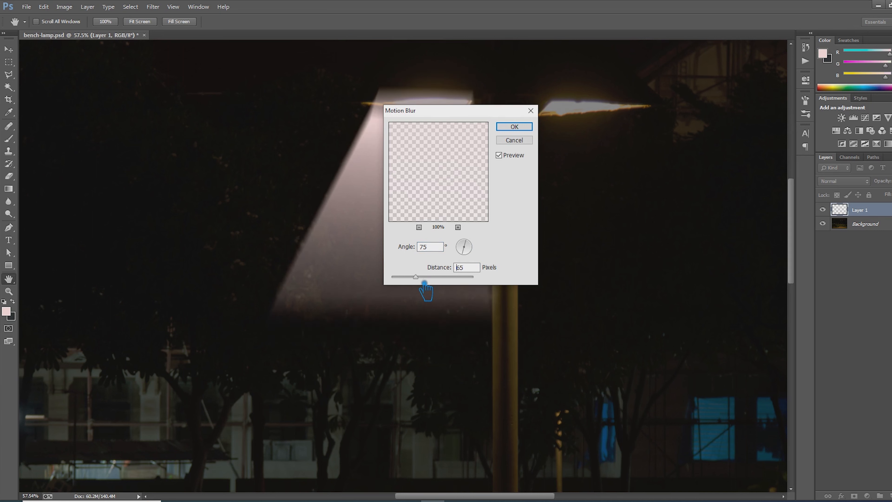
pyautogui.click(523, 127)
pyautogui.press('v')
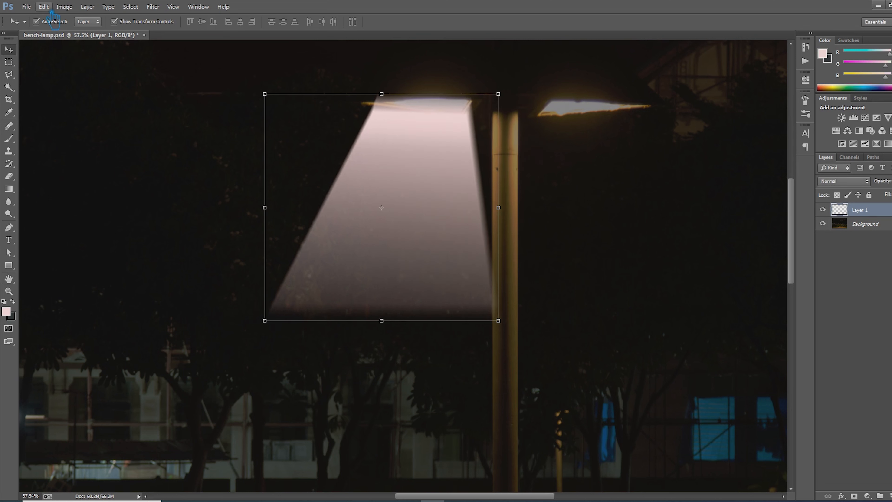
# Apply a Gaussian Blur to the light beam layer to soften all of its edges
pyautogui.click(152, 7)
pyautogui.moveTo(247, 113)
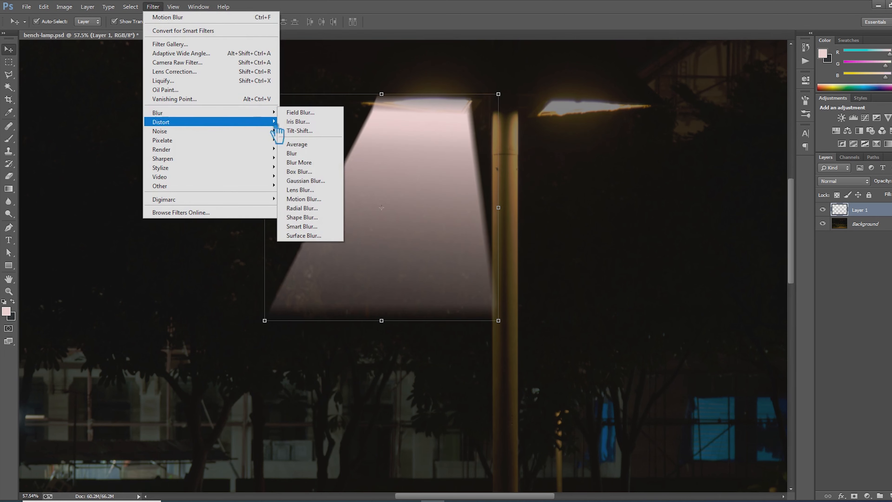
pyautogui.click(323, 181)
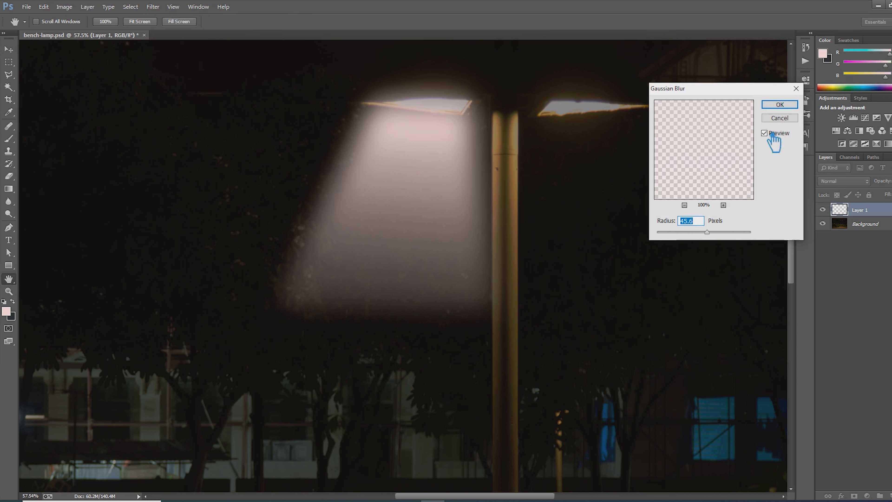
pyautogui.moveTo(707, 232)
pyautogui.mouseDown()
pyautogui.moveTo(723, 232)
pyautogui.moveTo(709, 232)
pyautogui.mouseUp()
pyautogui.click(780, 104)
pyautogui.press('v')
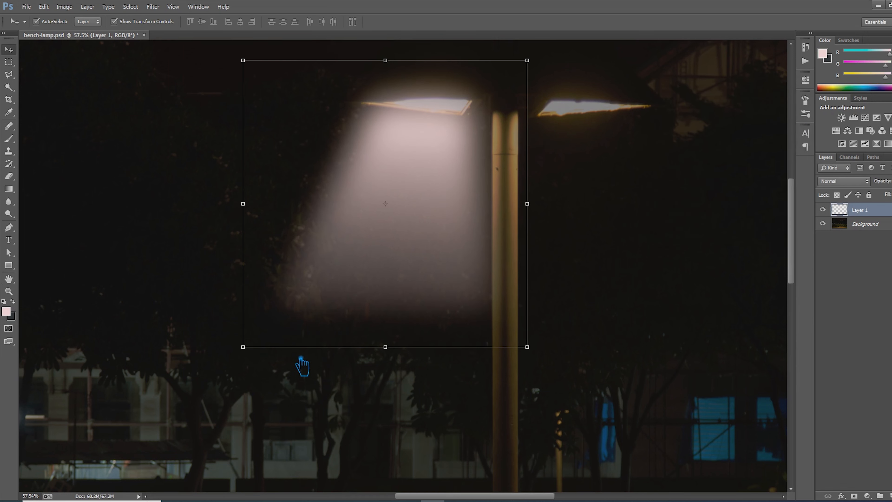
# Set the blend mode of Layer 1 to Soft Light and deselect the layer
pyautogui.click(865, 181)
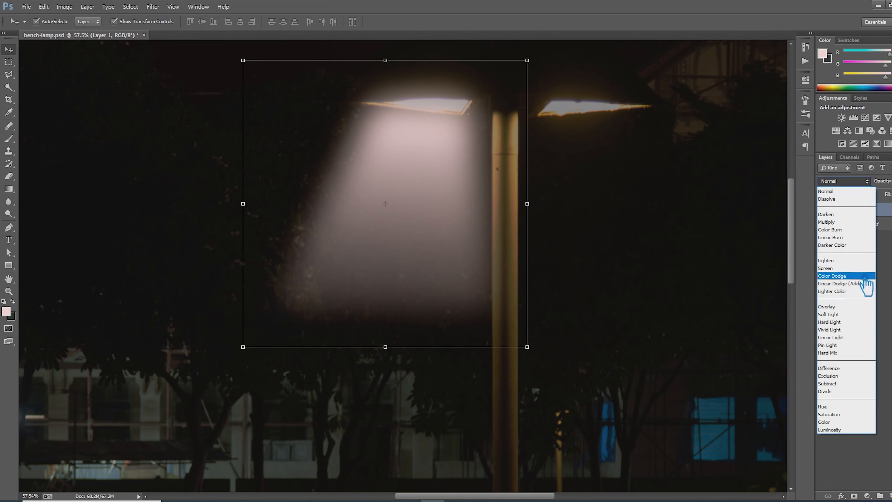
pyautogui.click(852, 315)
pyautogui.press('alt')
pyautogui.click(847, 298)
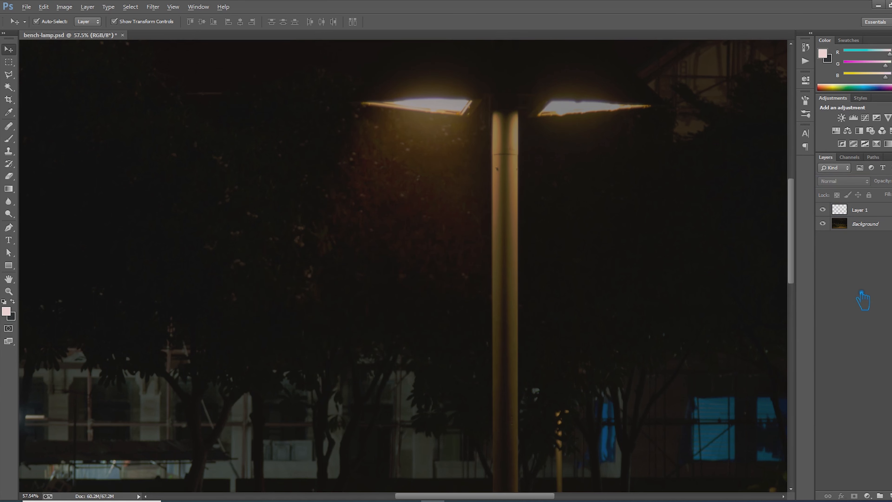
# Distort the Layer 1 light beam, pulling both lower corners outward and down to the hedge so the beam widens and lengthens
pyautogui.scroll(-2, 616, 328)
pyautogui.press('super')
pyautogui.press('super')
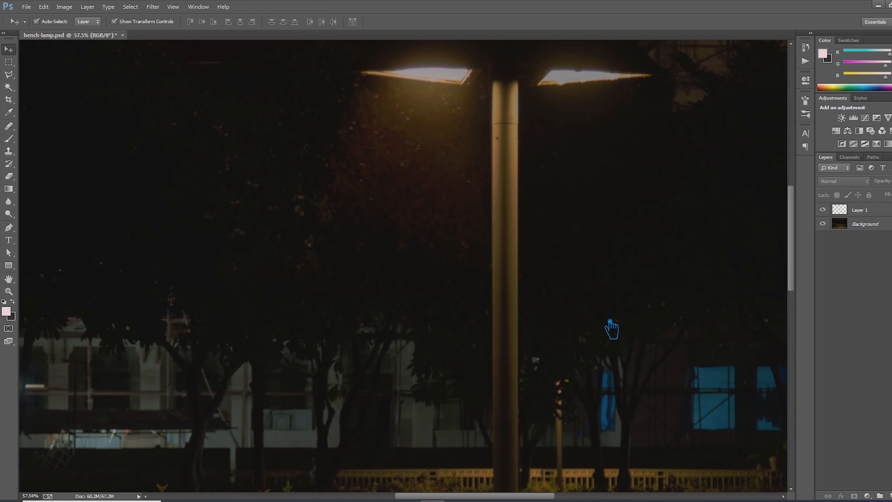
pyautogui.scroll(-3, 610, 321)
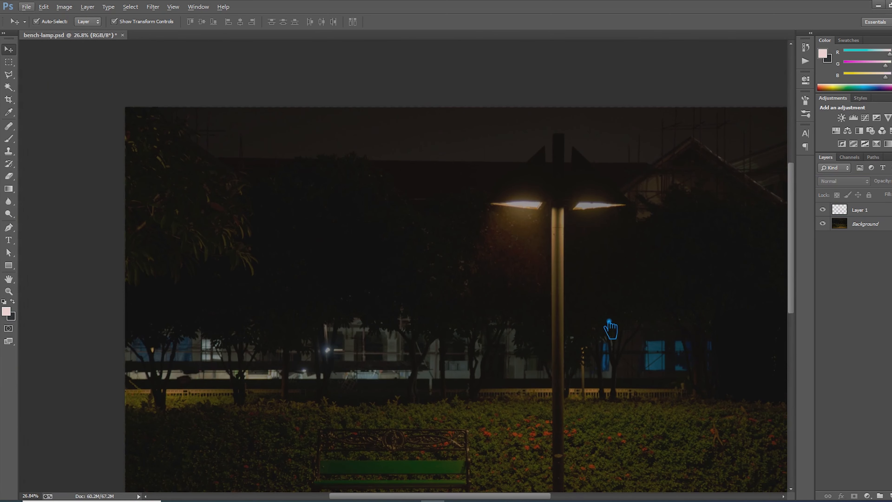
pyautogui.click(533, 223)
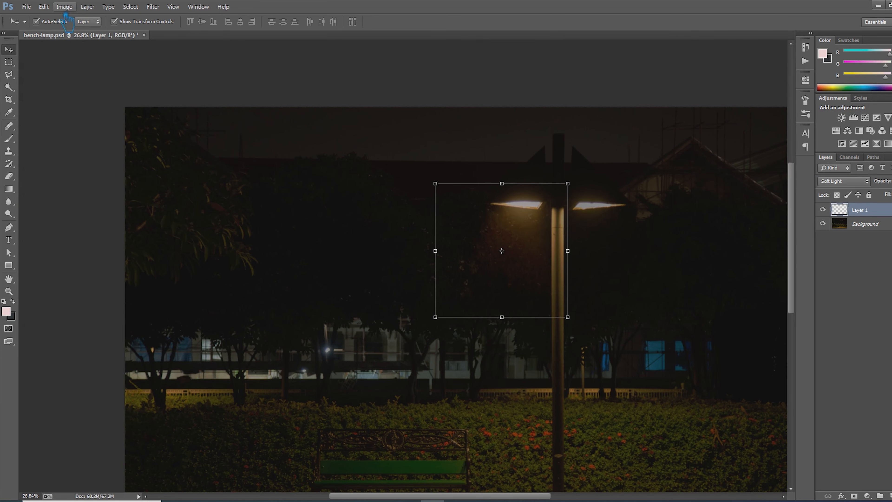
pyautogui.click(44, 6)
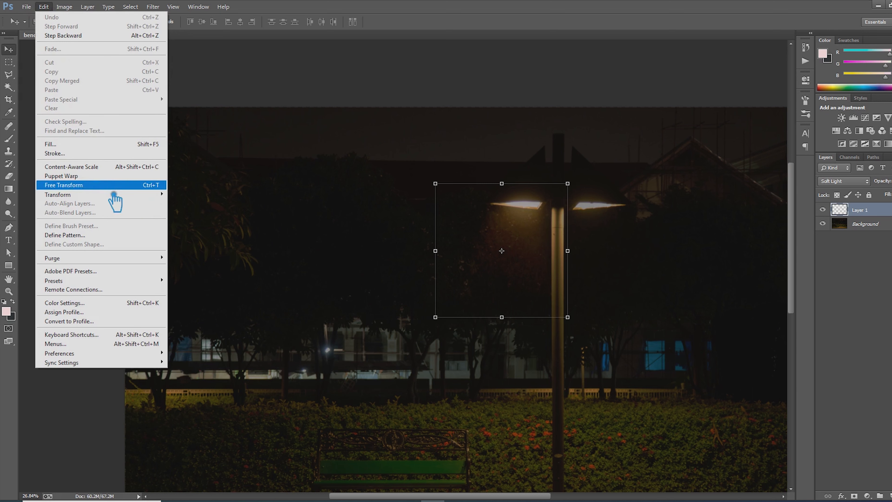
pyautogui.moveTo(116, 194)
pyautogui.click(205, 238)
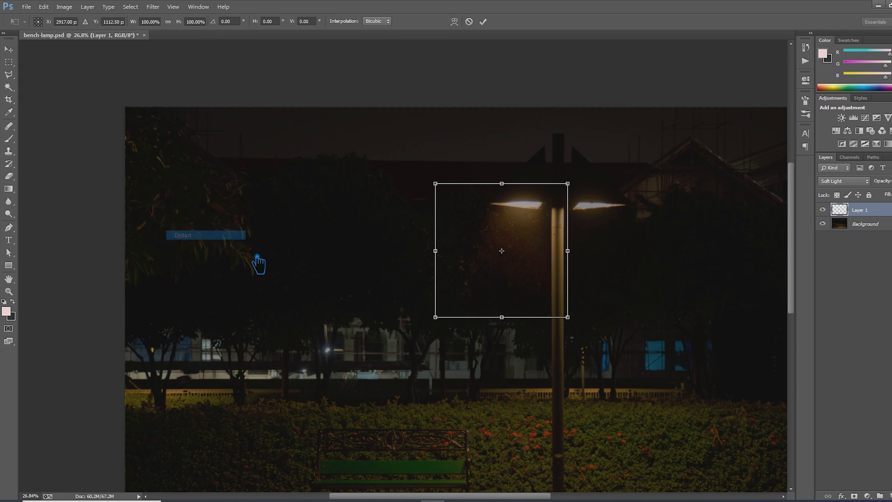
pyautogui.moveTo(444, 322); pyautogui.dragTo(411, 351)
pyautogui.moveTo(569, 334); pyautogui.dragTo(615, 427)
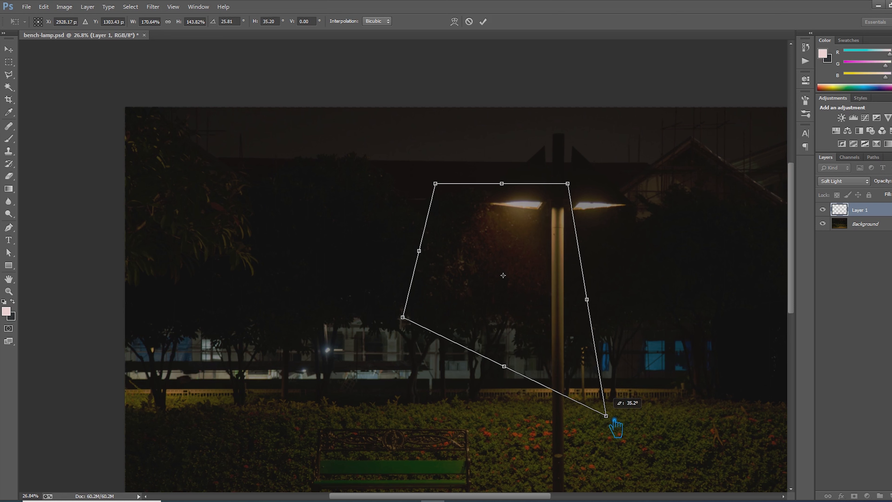
pyautogui.moveTo(401, 331); pyautogui.dragTo(407, 426)
pyautogui.click(484, 21)
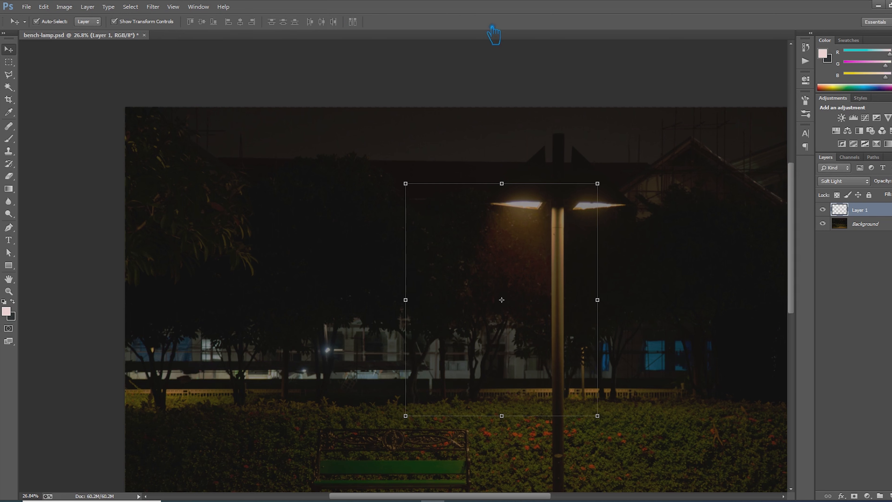
# Duplicate Layer 1 and merge the copy with the original into a single beam layer
pyautogui.hotkey('ctrl', 'j')
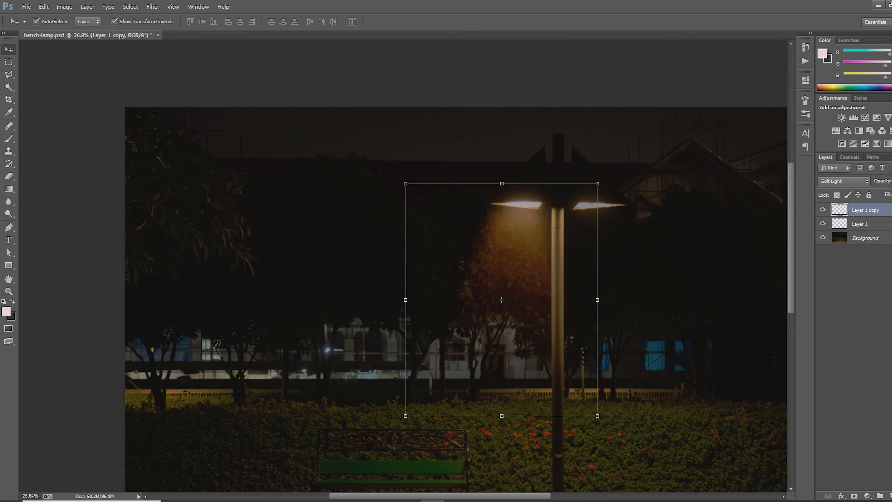
pyautogui.keyDown('shift'); pyautogui.click(879, 224); pyautogui.keyUp('shift')
pyautogui.rightClick(878, 225)
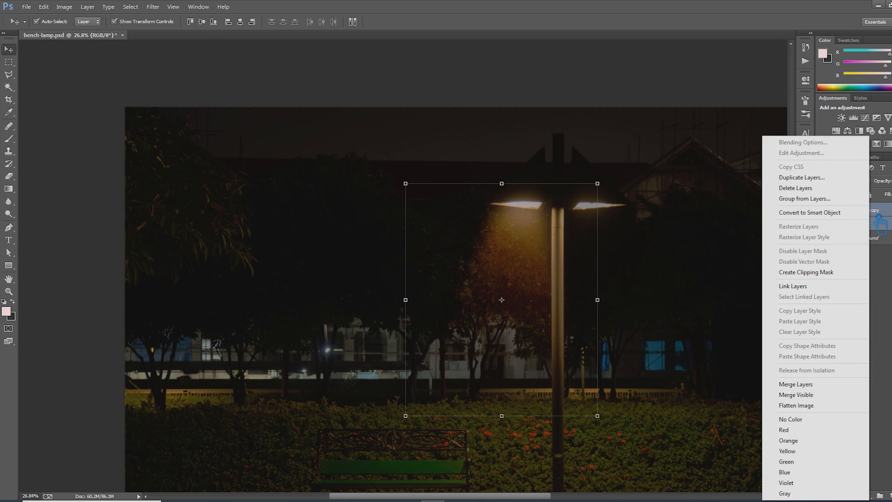
pyautogui.click(843, 384)
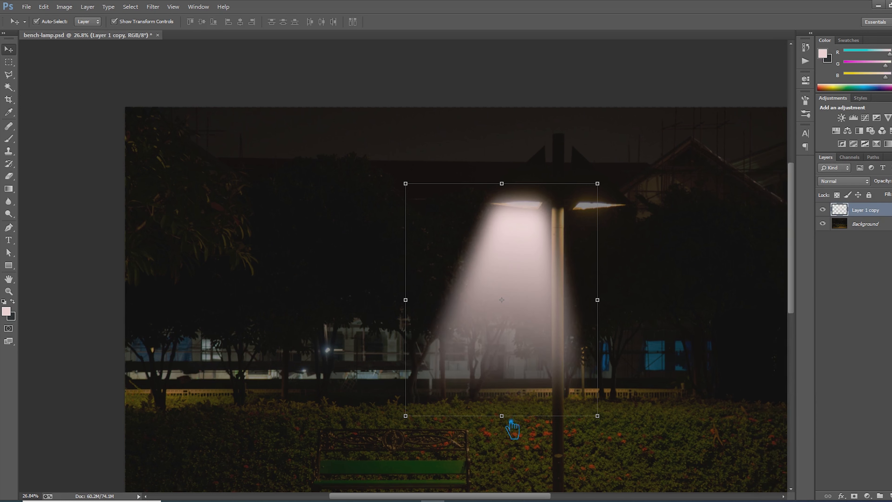
# Stretch the merged beam downward over the hedge to about 119% of its height
pyautogui.hotkey('ctrl', 't')
pyautogui.moveTo(502, 416); pyautogui.dragTo(497, 467)
pyautogui.scroll(-3, 506, 462)
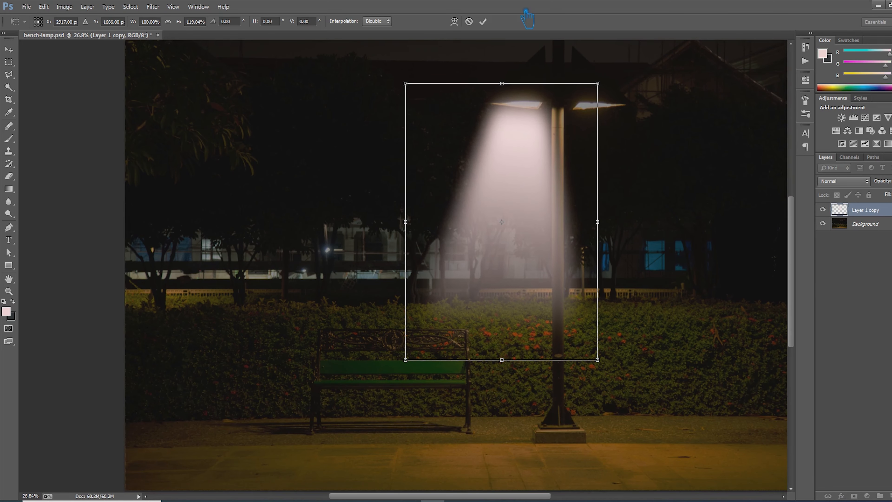
pyautogui.click(483, 22)
# Set the merged beam layer's blend mode to Soft Light and duplicate the layer
pyautogui.click(845, 180)
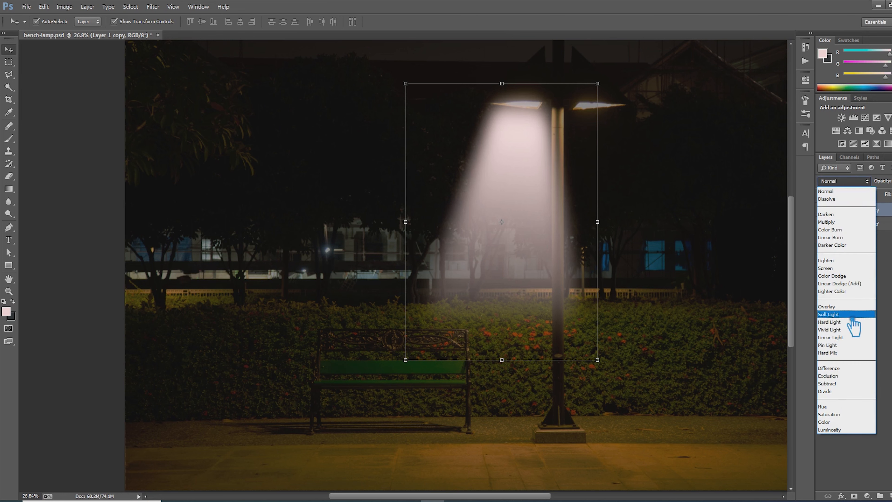
pyautogui.click(854, 327)
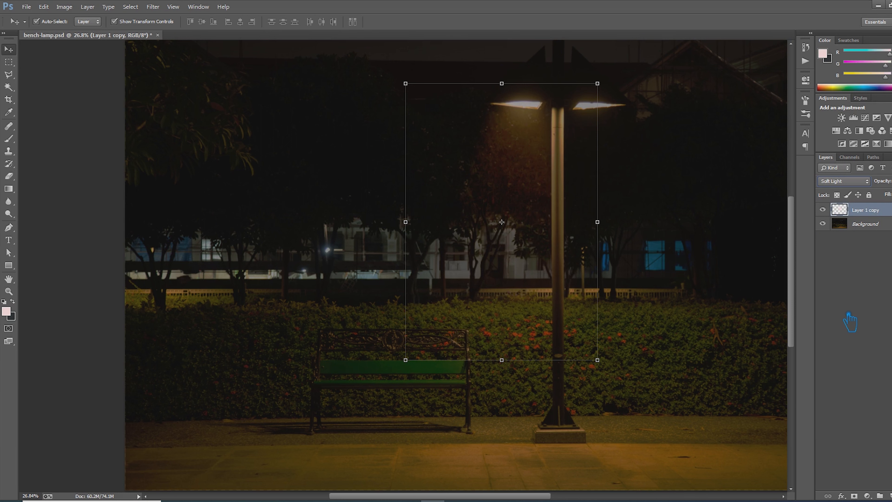
pyautogui.hotkey('ctrl', 'j')
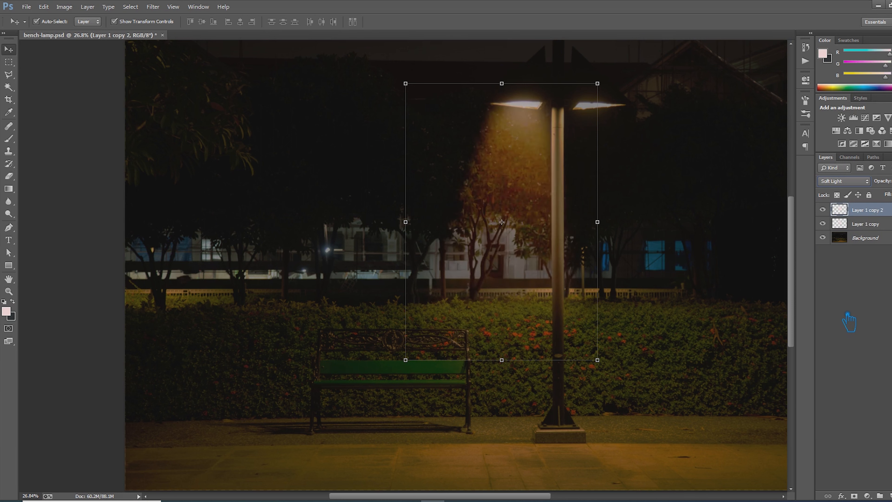
# Try merging the two beam layers and setting the merged layer's blend mode to Soft Light
pyautogui.keyDown('shift'); pyautogui.click(880, 227); pyautogui.keyUp('shift')
pyautogui.rightClick(877, 221)
pyautogui.click(840, 384)
pyautogui.click(843, 181)
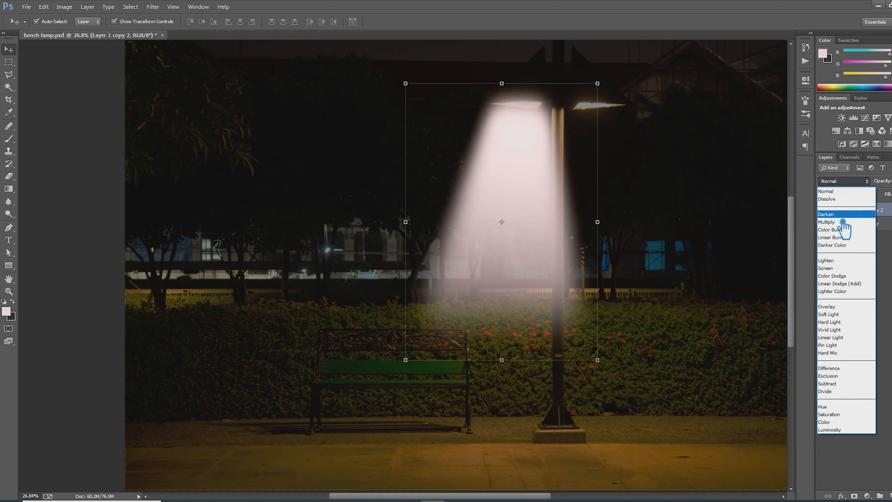
pyautogui.click(847, 316)
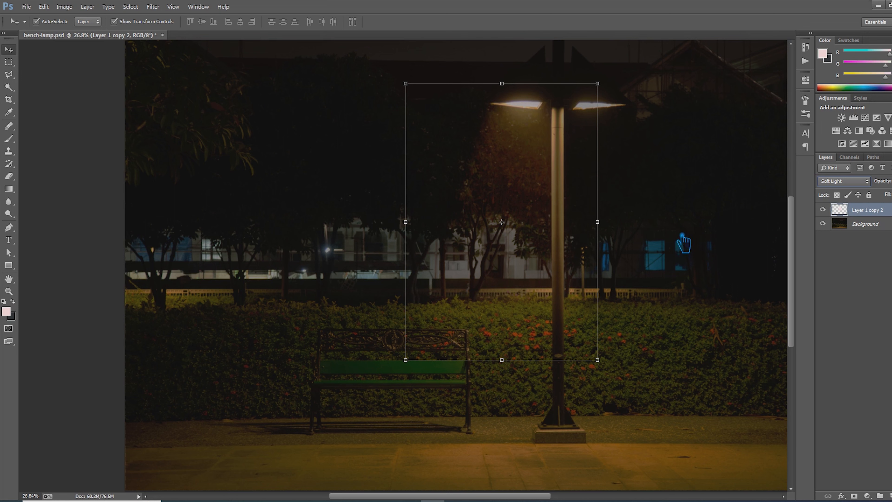
# Try another duplicate of the merged beam, then undo back to the two unmerged beam layers
pyautogui.hotkey('ctrl', 'j')
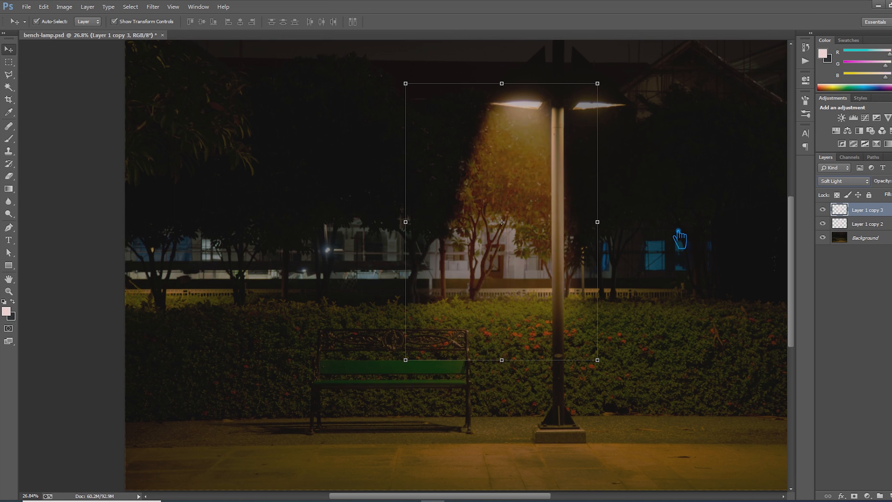
pyautogui.press('Delete')
pyautogui.hotkey('ctrl', 'alt', 'z')
pyautogui.hotkey('ctrl', 'alt', 'z')
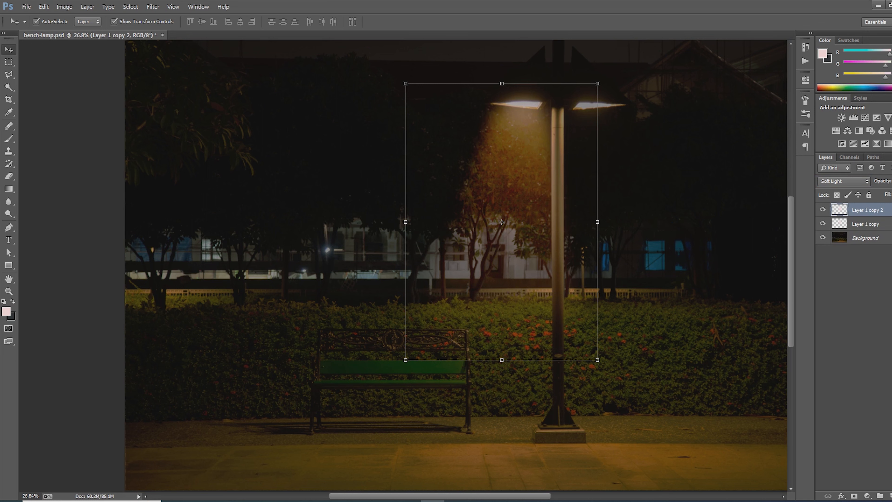
# Try the blend modes from Screen through Luminosity on Layer 1 copy 2, then return it to Soft Light
pyautogui.click(849, 181)
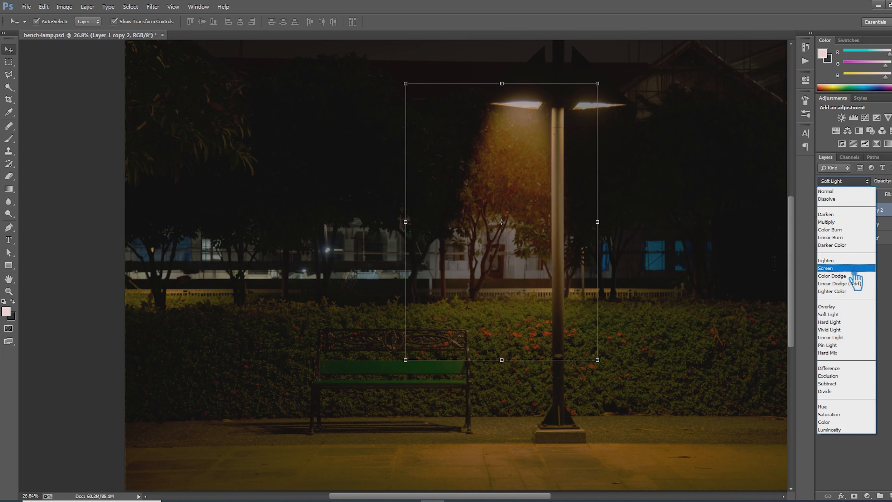
pyautogui.click(854, 280)
pyautogui.click(853, 183)
pyautogui.click(854, 184)
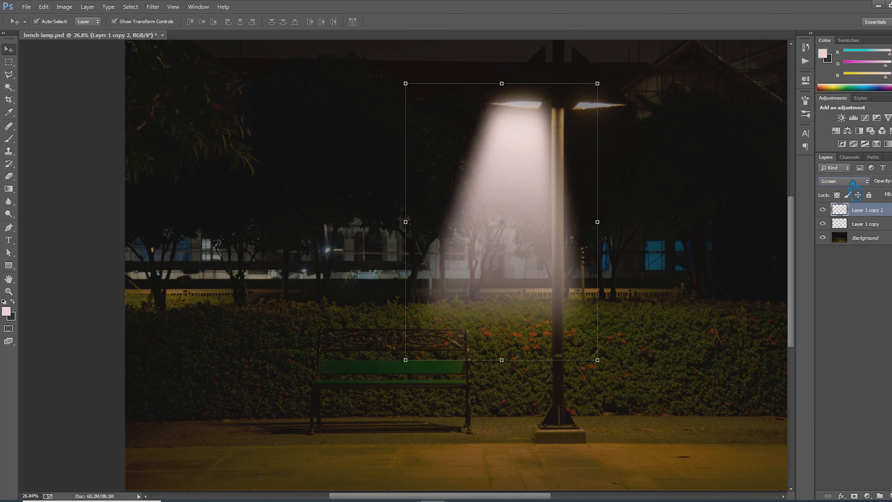
pyautogui.press('Down')
pyautogui.press('Down')
pyautogui.press('Down')
pyautogui.press('Down')
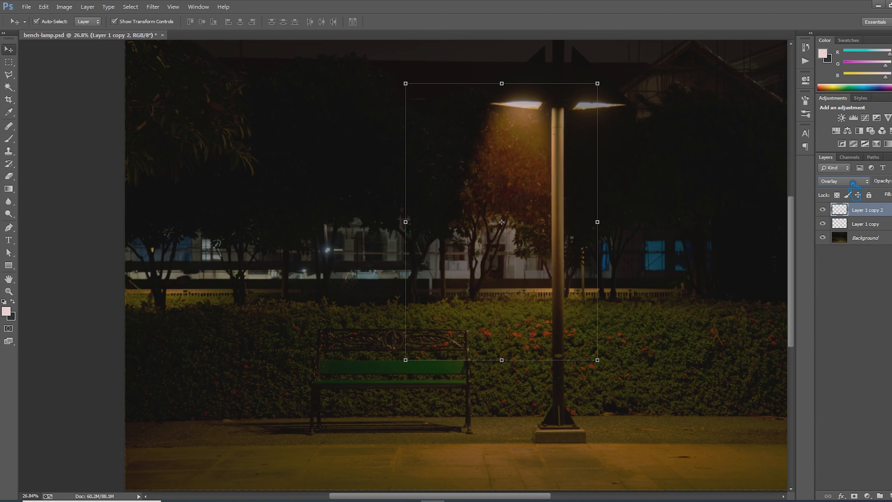
pyautogui.press('Down')
pyautogui.press('Down')
pyautogui.press('Down')
pyautogui.press('Down')
pyautogui.press('Down')
pyautogui.press('Down')
pyautogui.press('Down')
pyautogui.press('Down')
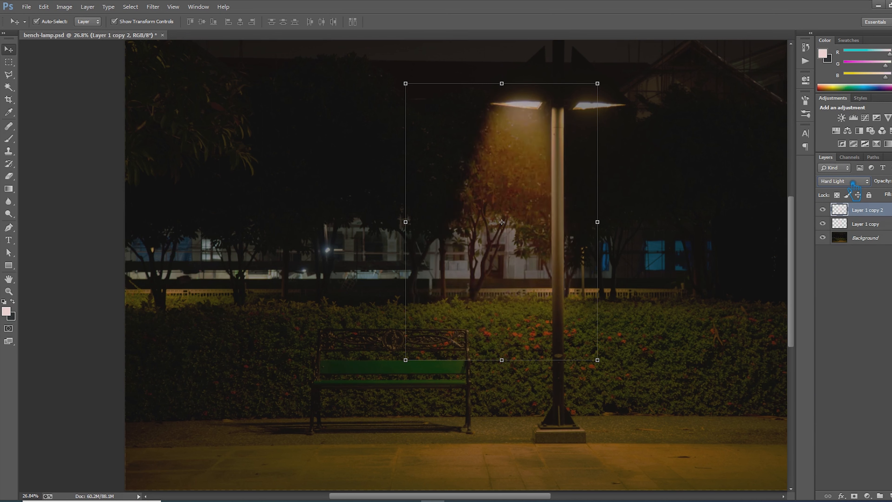
pyautogui.press('Down')
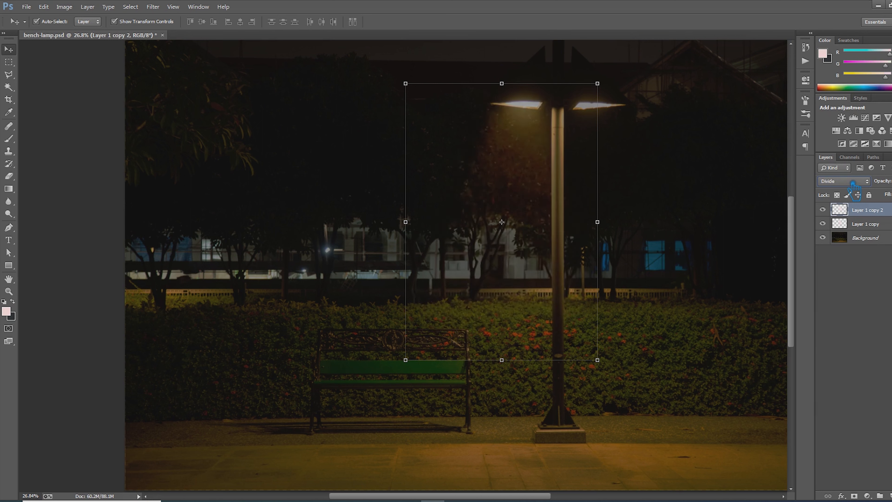
pyautogui.press('Down')
pyautogui.press('Up')
pyautogui.press('Down')
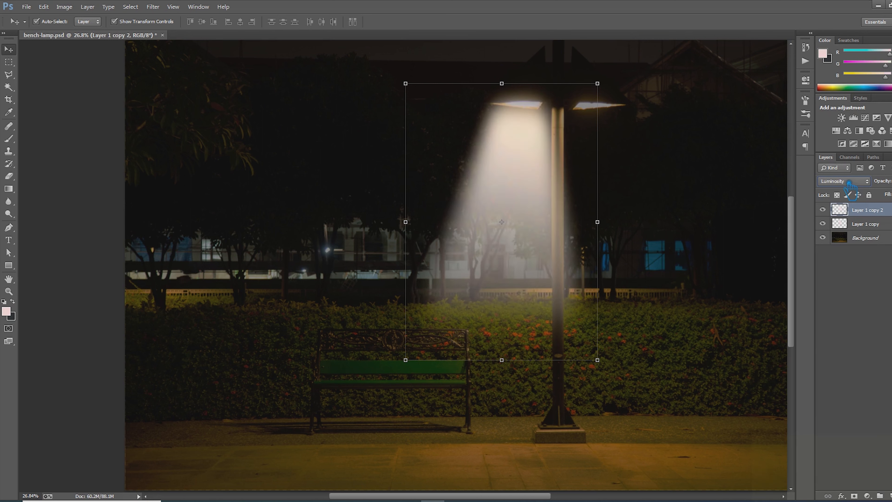
pyautogui.press('Up')
pyautogui.press('Up')
pyautogui.press('Up')
pyautogui.press('Up')
pyautogui.press('Up')
pyautogui.press('Up')
pyautogui.press('Up')
pyautogui.press('Up')
pyautogui.press('Up')
pyautogui.press('Up')
pyautogui.press('Up')
pyautogui.press('Up')
pyautogui.press('Up')
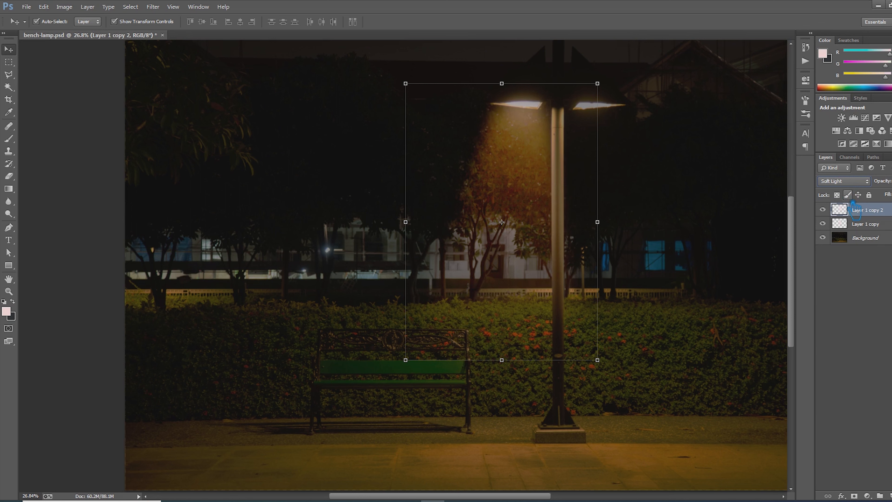
# Compare the effect of the two beam layers by hiding and showing each one in turn
pyautogui.click(877, 272)
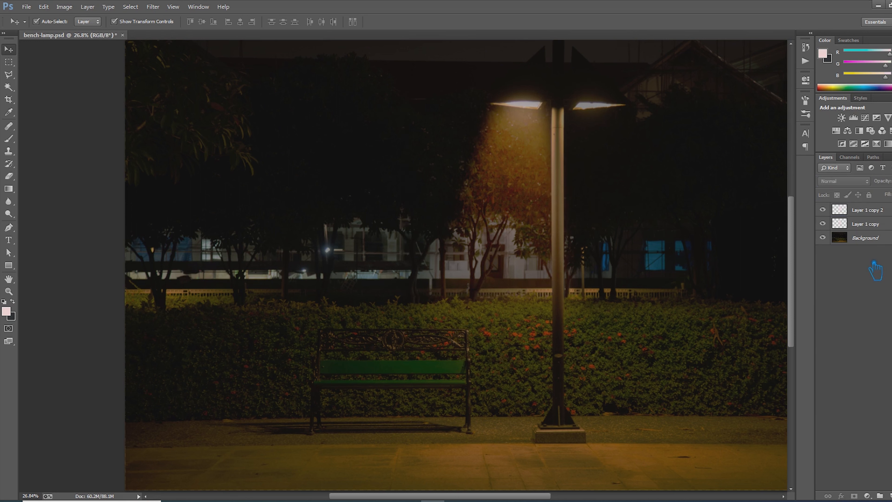
pyautogui.click(878, 211)
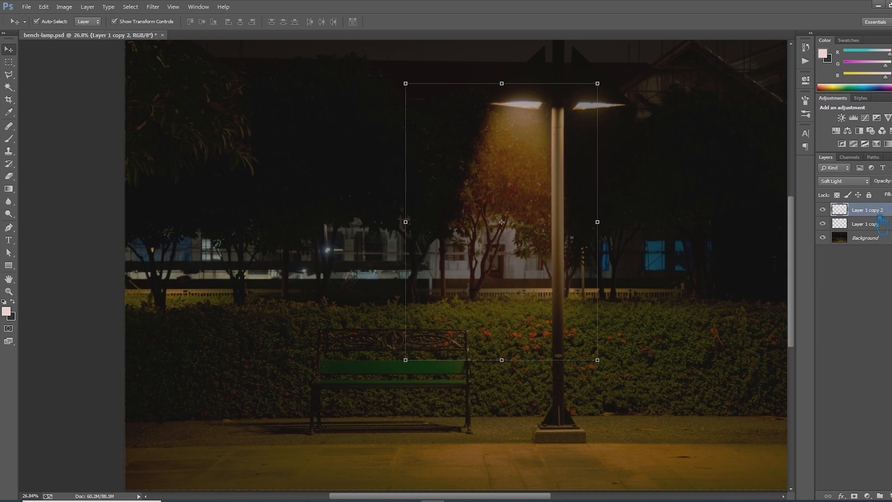
pyautogui.click(874, 227)
pyautogui.click(823, 224)
pyautogui.click(824, 224)
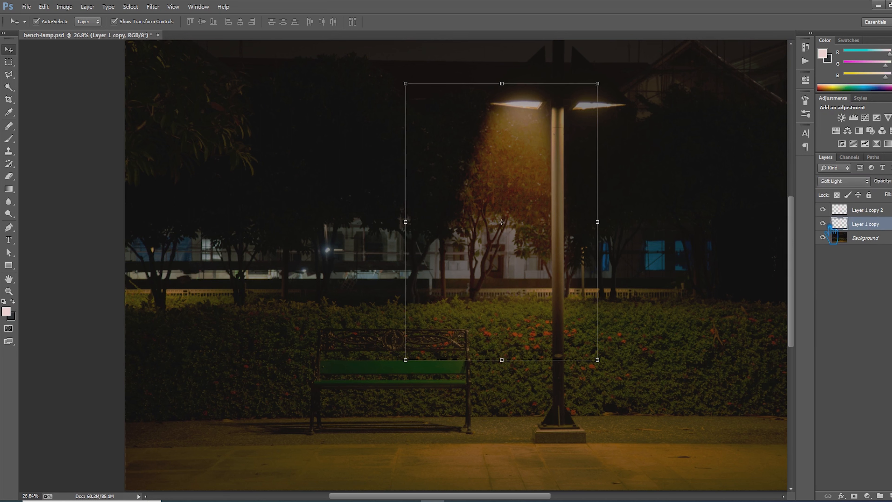
pyautogui.click(839, 210)
pyautogui.click(823, 210)
pyautogui.click(823, 210)
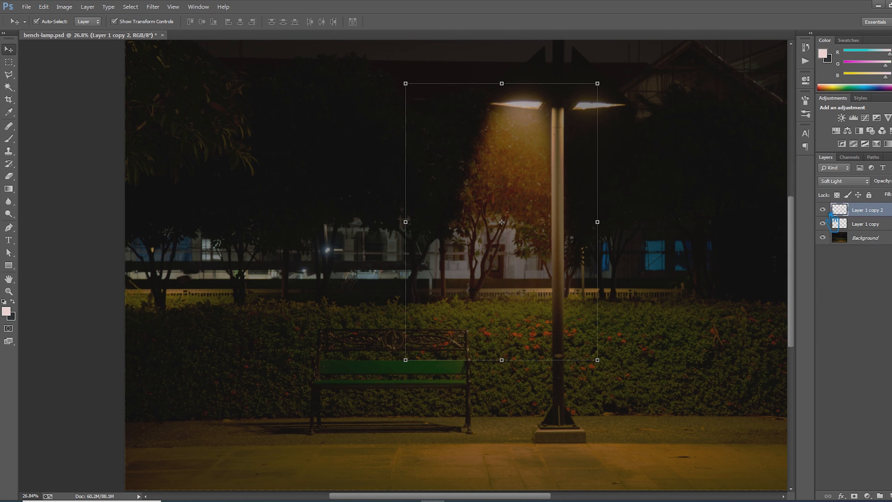
# Delete the Layer 1 copy beam layer and duplicate Layer 1 copy 2 in its place
pyautogui.click(879, 227)
pyautogui.press('Delete')
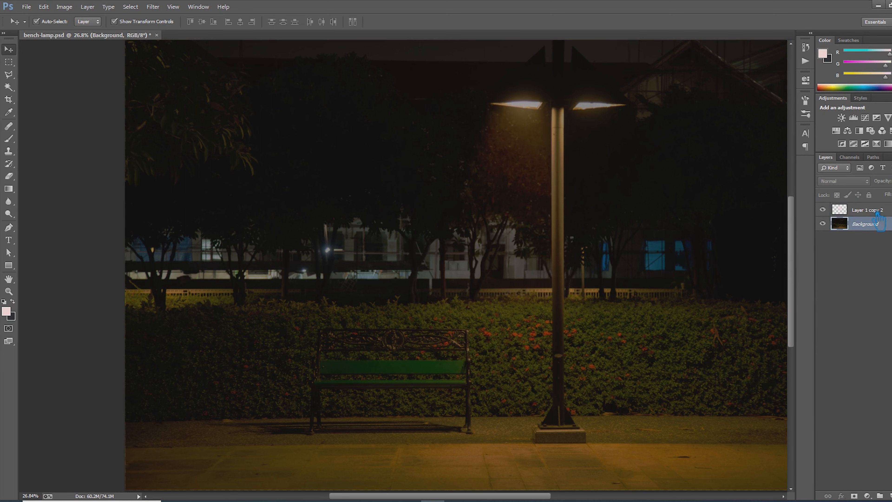
pyautogui.click(877, 211)
pyautogui.hotkey('ctrl', 'j')
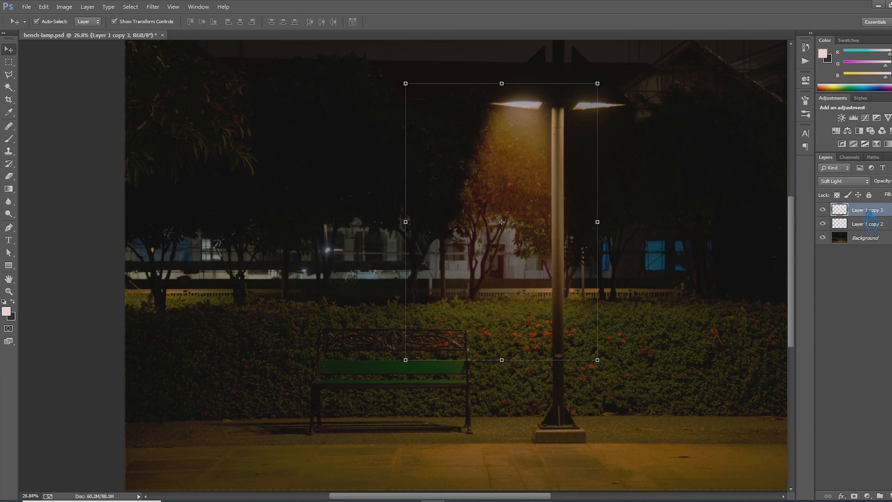
# Duplicate both beam layers together and move the copies horizontally beneath the lamp head on the other side of the pole
pyautogui.keyDown('shift'); pyautogui.click(882, 229); pyautogui.keyUp('shift')
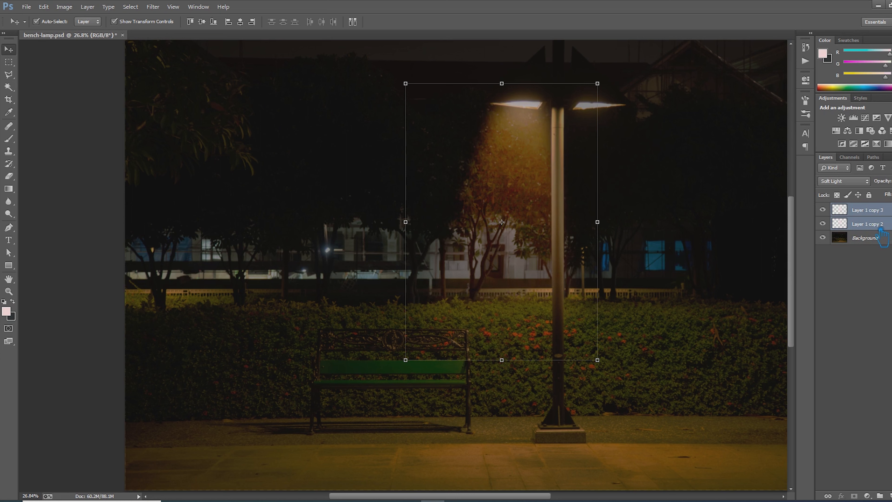
pyautogui.hotkey('ctrl', 'j')
pyautogui.hotkey('ctrl', 't')
pyautogui.moveTo(553, 188); pyautogui.dragTo(632, 190)
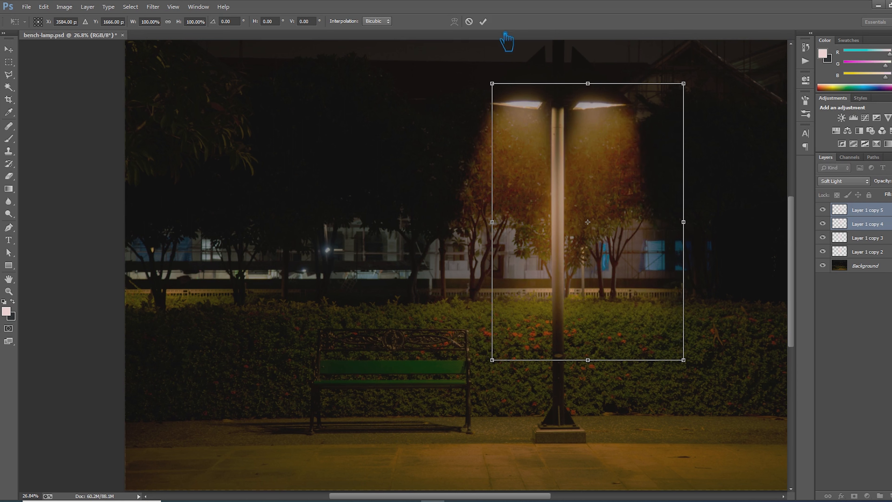
pyautogui.click(492, 25)
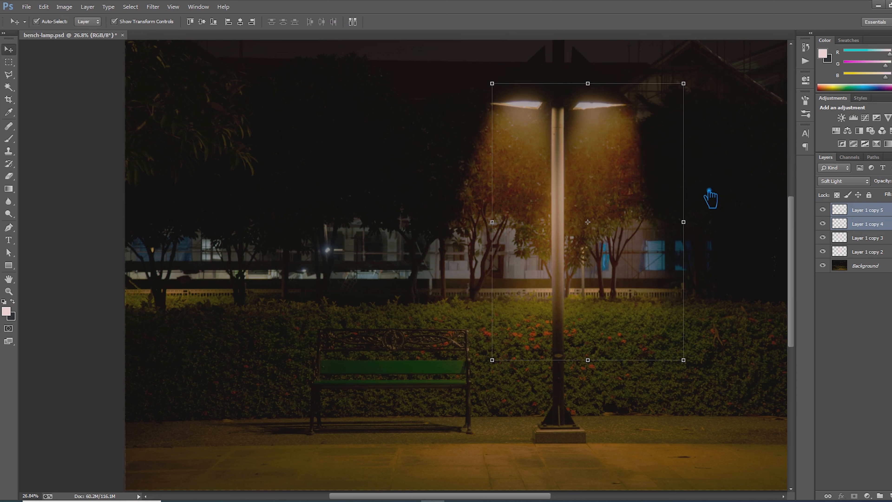
# Rotate the copied beam layers about -10° so they flare outward from the pole, and shift them under their lamp head
pyautogui.moveTo(703, 88); pyautogui.dragTo(669, 79)
pyautogui.moveTo(608, 169); pyautogui.dragTo(624, 168)
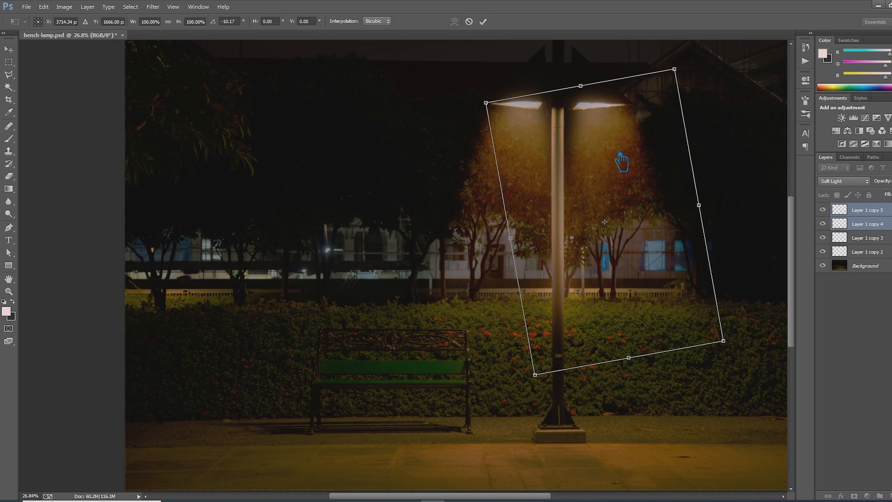
pyautogui.click(485, 22)
# Rotate Layer 1 copy 2 and copy 3 together about 6°, shift them outward under the bench-side lamp head, and save the document
pyautogui.click(880, 238)
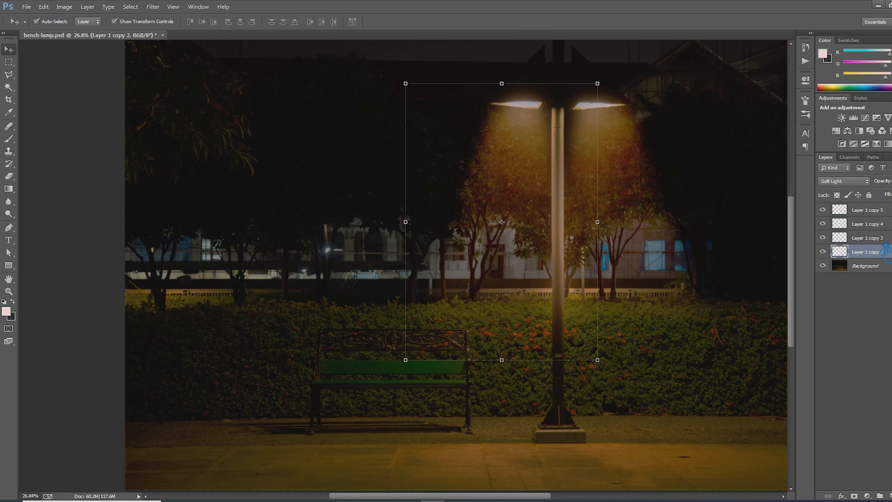
pyautogui.keyDown('shift'); pyautogui.click(883, 252); pyautogui.keyUp('shift')
pyautogui.hotkey('ctrl', 't')
pyautogui.moveTo(619, 92)
pyautogui.mouseDown()
pyautogui.moveTo(630, 88)
pyautogui.moveTo(627, 106)
pyautogui.mouseUp()
pyautogui.moveTo(544, 167); pyautogui.dragTo(532, 166)
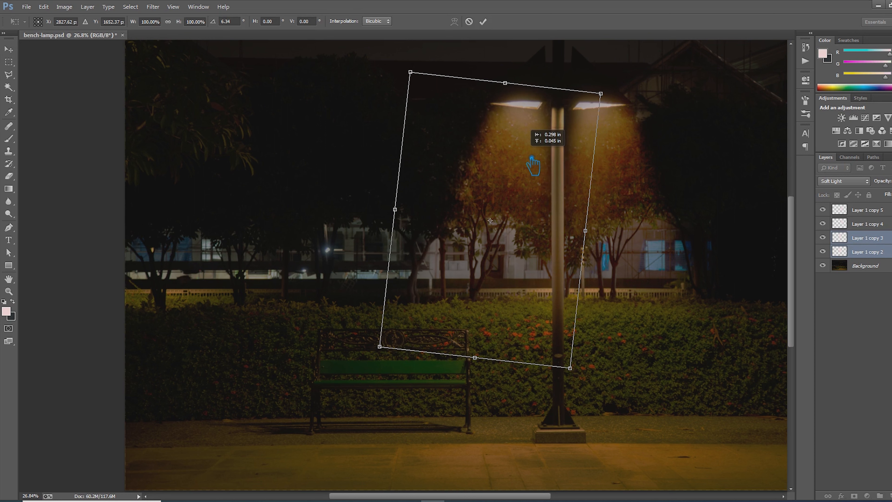
pyautogui.click(483, 22)
pyautogui.click(657, 451)
pyautogui.hotkey('ctrl', 's')
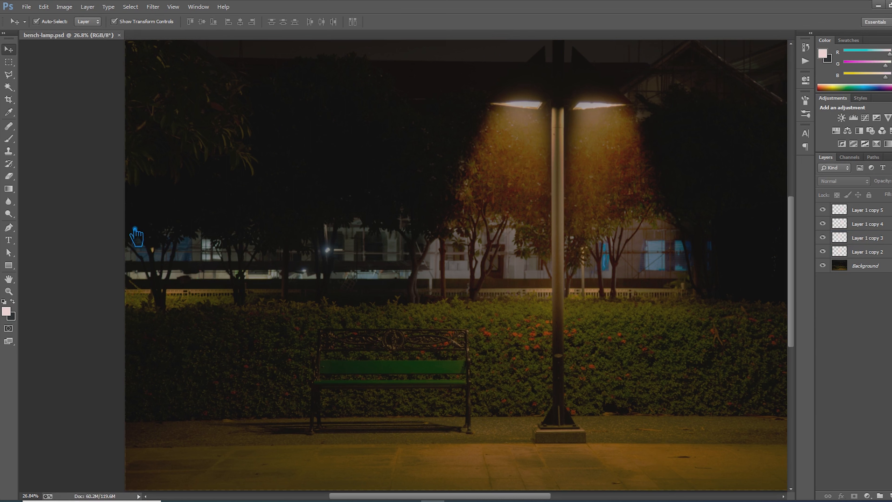
pyautogui.click(9, 266)
pyautogui.click(46, 286)
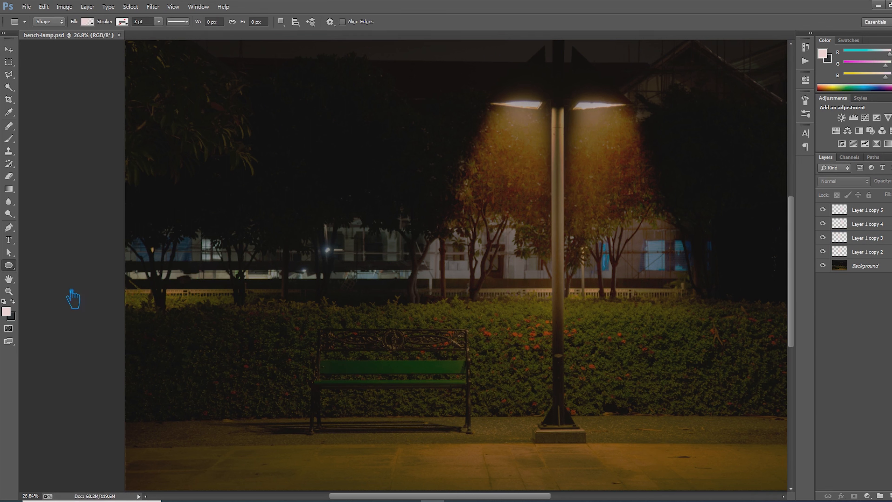
pyautogui.moveTo(407, 317); pyautogui.dragTo(536, 343)
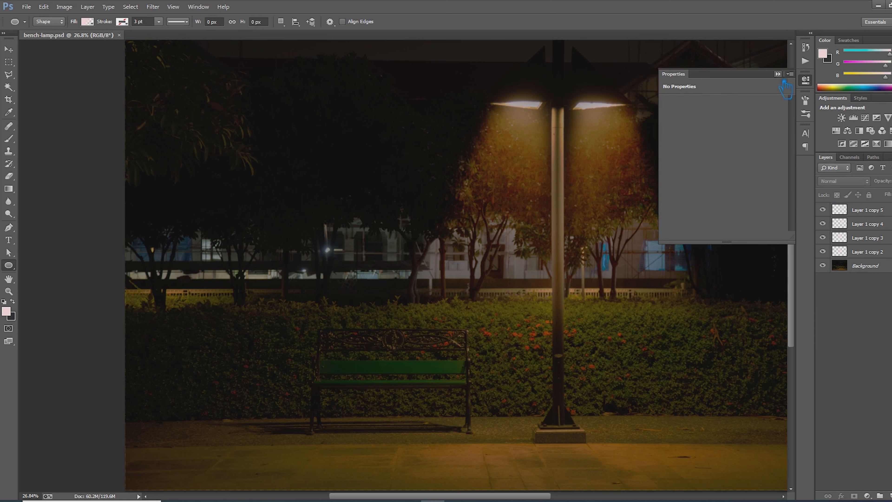
pyautogui.click(778, 74)
# On a new top layer, paint a soft pale glow over the hedge beside the bench with a 1400 px brush at 49% opacity and 46% flow
pyautogui.click(13, 141)
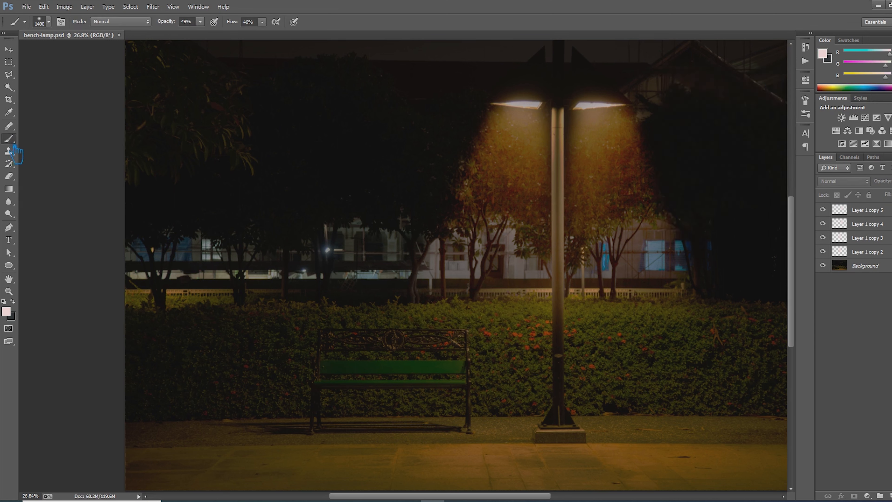
pyautogui.click(878, 218)
pyautogui.hotkey('ctrl', 'shift', 'alt', 'n')
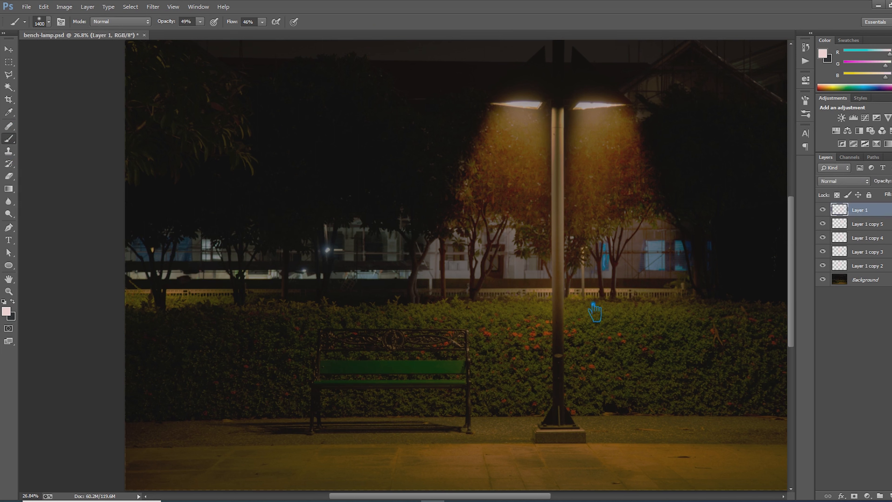
pyautogui.click(472, 340)
pyautogui.click(472, 340)
pyautogui.click(472, 340)
pyautogui.click(472, 340)
pyautogui.click(472, 340)
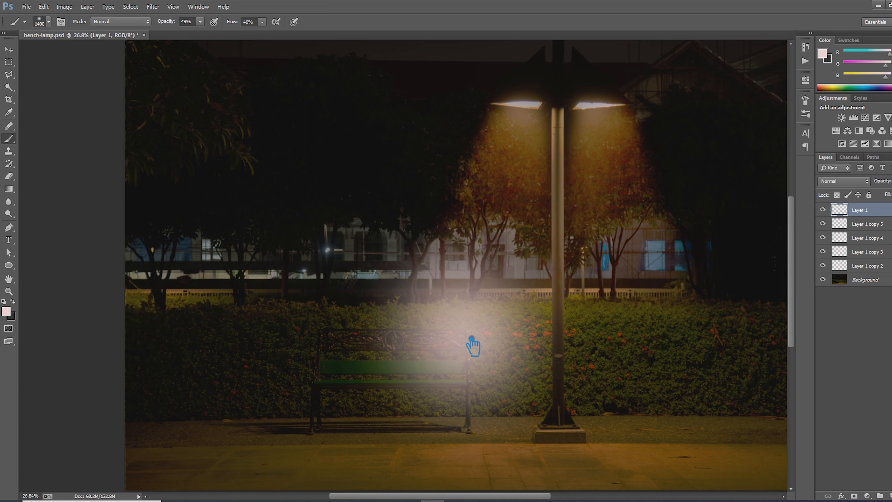
# Transform the painted glow into a wide, flat ellipse, about 133% width and 42% height, and position it over the hedge behind the bench
pyautogui.click(16, 51)
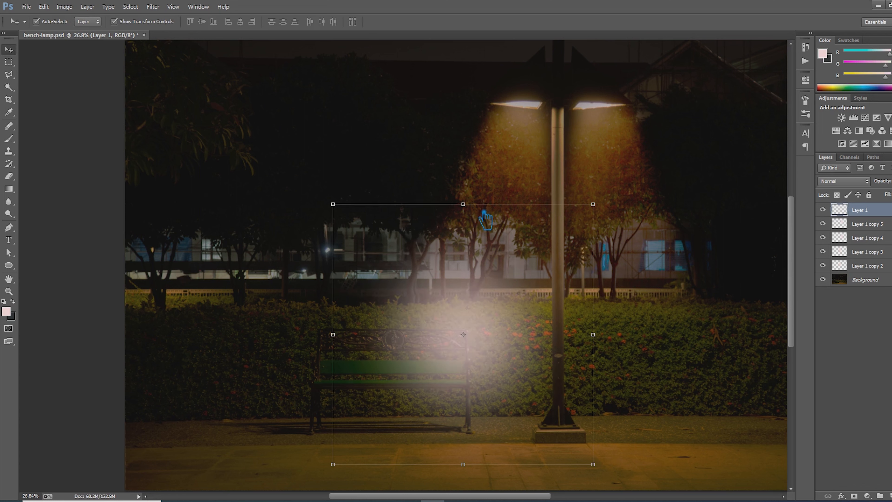
pyautogui.moveTo(475, 210); pyautogui.dragTo(484, 361)
pyautogui.moveTo(335, 412); pyautogui.dragTo(253, 418)
pyautogui.moveTo(480, 421); pyautogui.dragTo(503, 344)
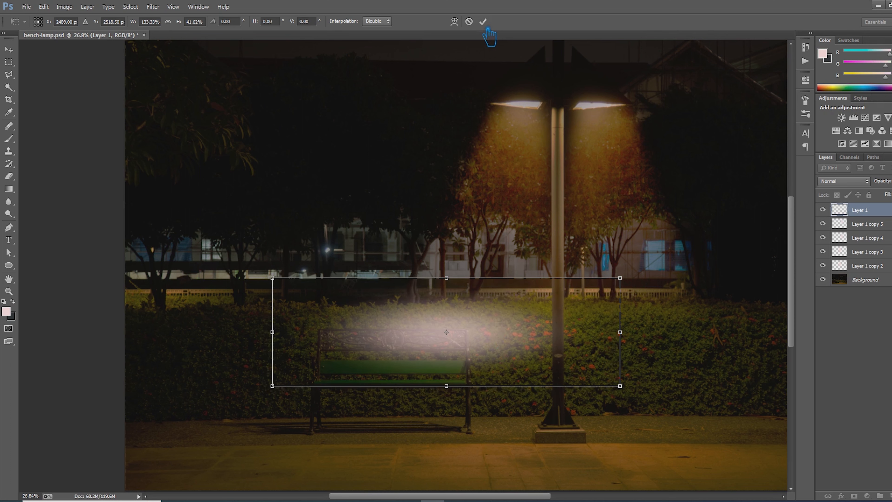
pyautogui.click(483, 21)
# Set the glow layer's blend mode to Soft Light and duplicate the layer to strengthen the effect
pyautogui.click(856, 181)
pyautogui.click(856, 302)
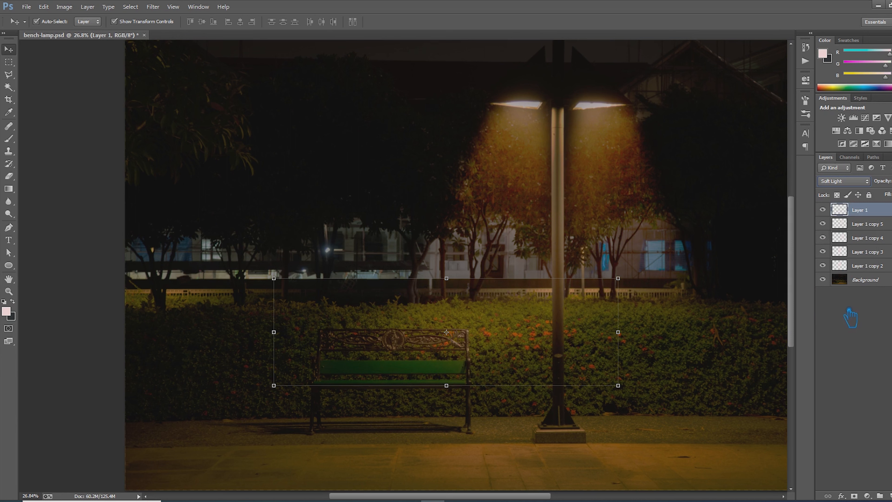
pyautogui.hotkey('ctrl', 'j')
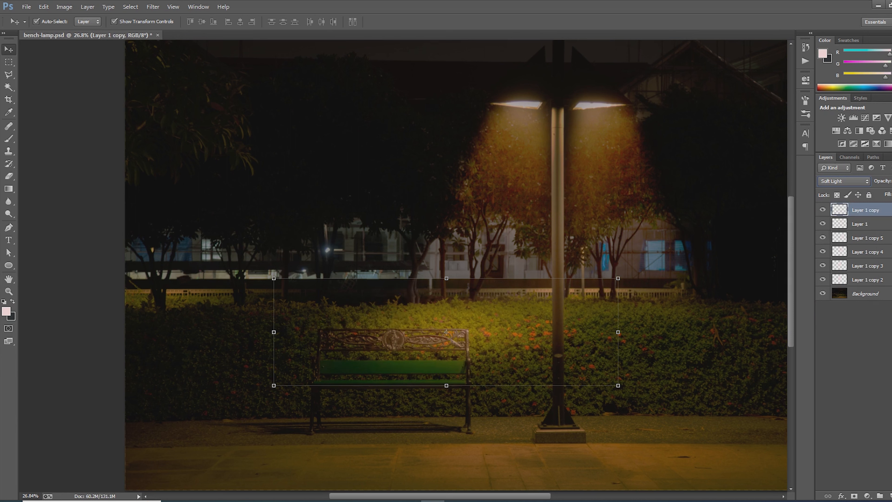
# Move both glow layers slightly toward the lamp pole and put them into a group
pyautogui.keyDown('ctrl'); pyautogui.click(875, 222); pyautogui.keyUp('ctrl')
pyautogui.moveTo(520, 326); pyautogui.dragTo(539, 321)
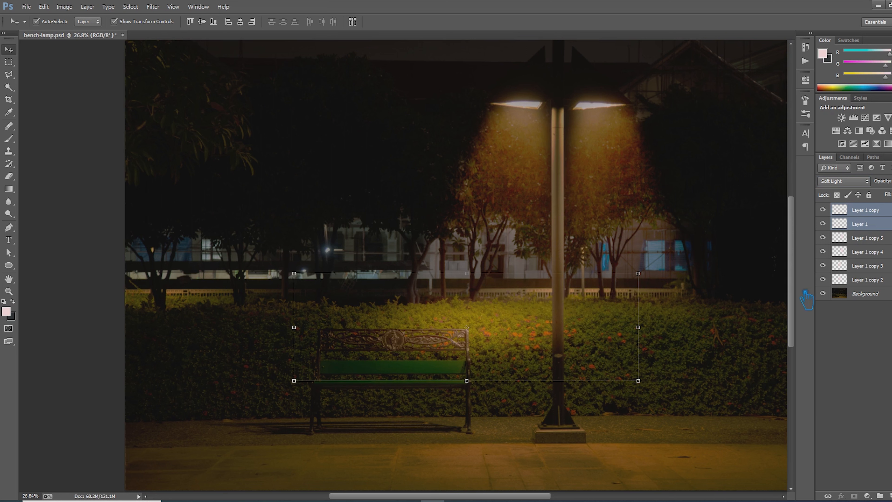
pyautogui.hotkey('ctrl', 'g')
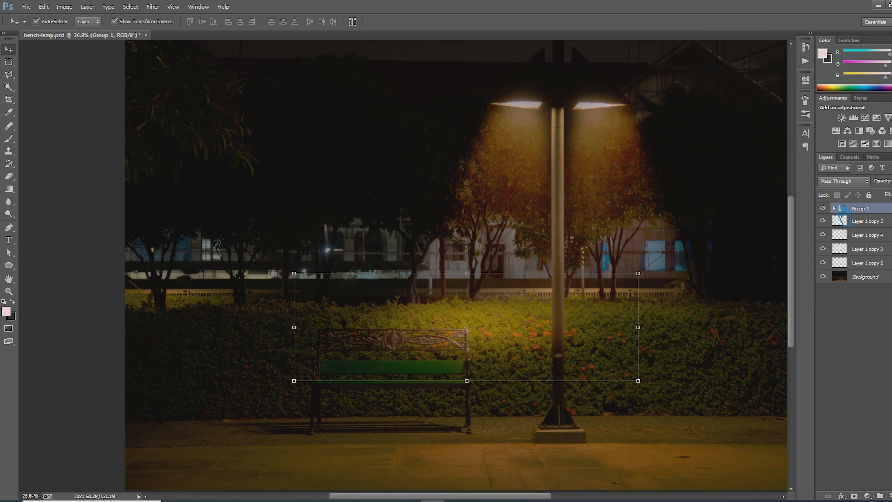
# Group the four light beam layers, Layer 1 copy 2 through Layer 1 copy 5
pyautogui.click(889, 222)
pyautogui.keyDown('shift'); pyautogui.click(886, 263); pyautogui.keyUp('shift')
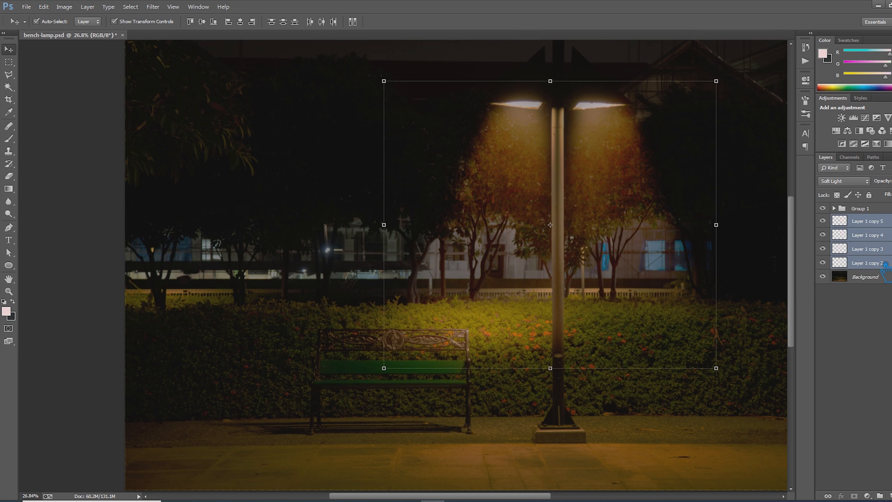
pyautogui.hotkey('ctrl', 'g')
# Duplicate both glow layers inside Group 1 and move the copies across the hedge to the other side of the pole
pyautogui.click(869, 211)
pyautogui.click(834, 209)
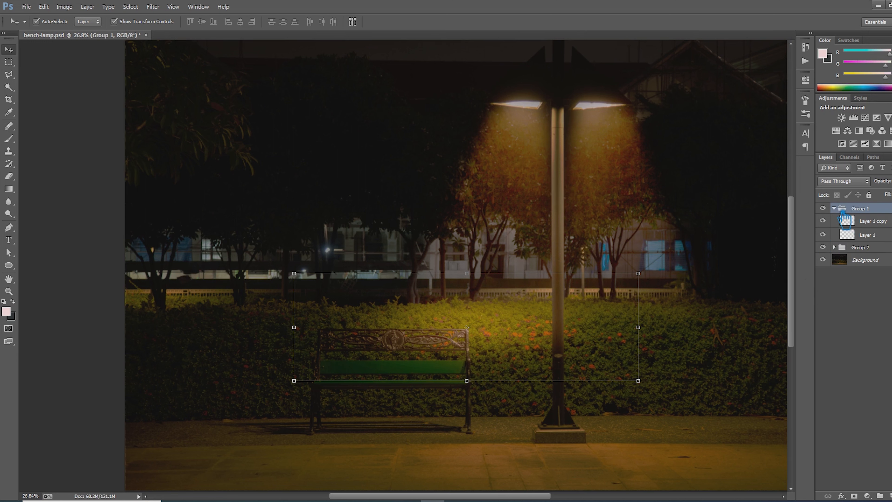
pyautogui.click(878, 221)
pyautogui.keyDown('shift'); pyautogui.click(882, 237); pyautogui.keyUp('shift')
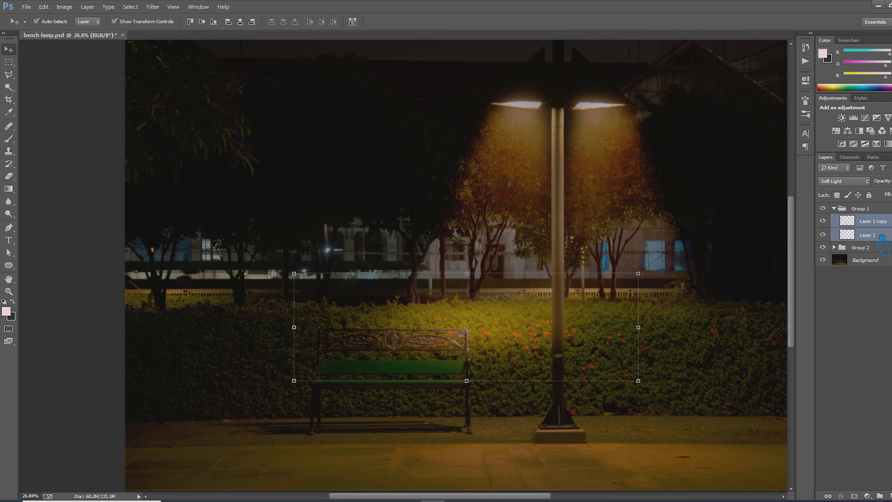
pyautogui.hotkey('ctrl', 'j')
pyautogui.moveTo(478, 332); pyautogui.dragTo(636, 334)
pyautogui.scroll(-1, 552, 330)
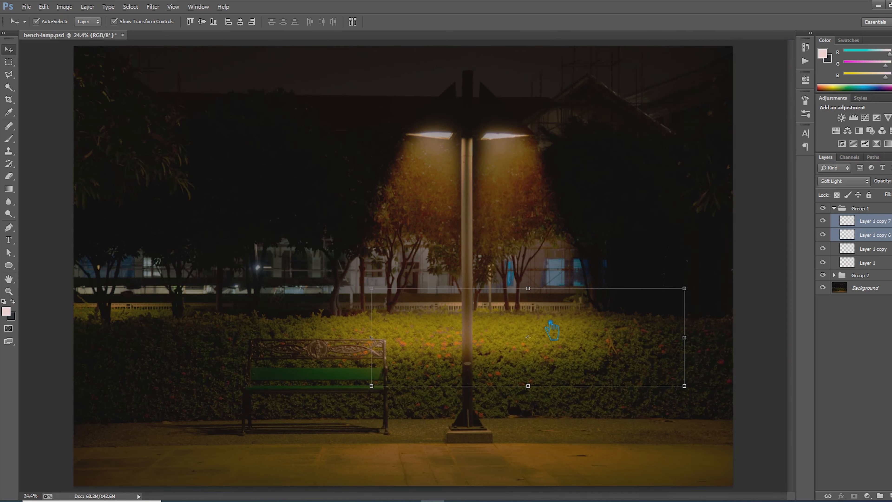
# Narrow the duplicated glow pair from its pole-side edge and shift it slightly away from the pole
pyautogui.moveTo(377, 339); pyautogui.dragTo(409, 339)
pyautogui.moveTo(558, 324); pyautogui.dragTo(563, 324)
pyautogui.click(483, 21)
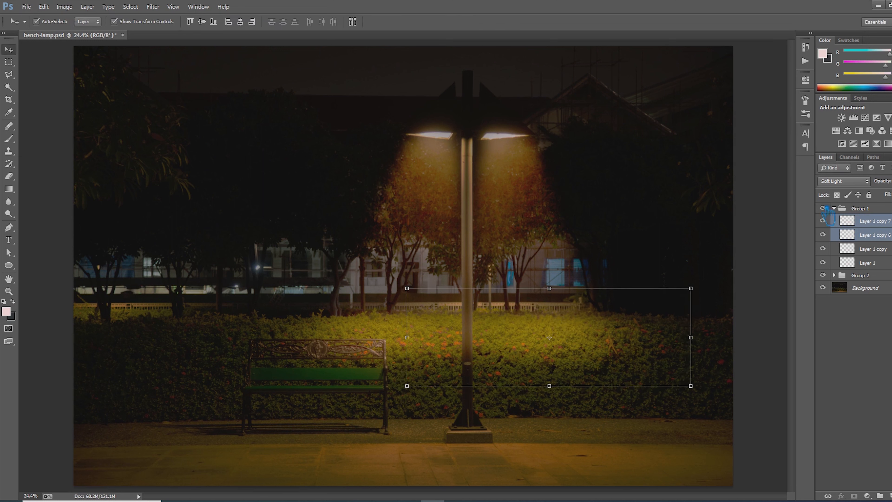
# Narrow the bench-side glow pair, Layer 1 and Layer 1 copy, from its pole-side edge and shift it slightly toward the pole
pyautogui.click(881, 264)
pyautogui.keyDown('shift'); pyautogui.click(883, 251); pyautogui.keyUp('shift')
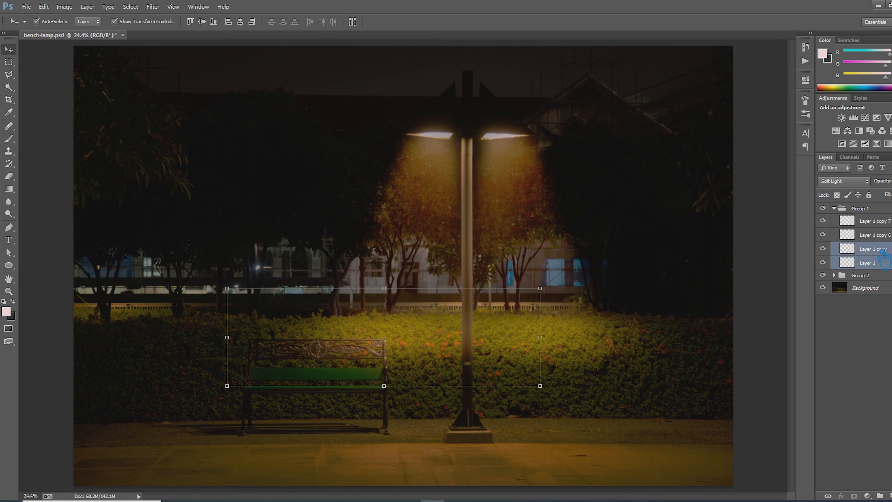
pyautogui.hotkey('ctrl', 't')
pyautogui.moveTo(540, 338); pyautogui.dragTo(495, 337)
pyautogui.moveTo(417, 344); pyautogui.dragTo(425, 345)
pyautogui.click(483, 22)
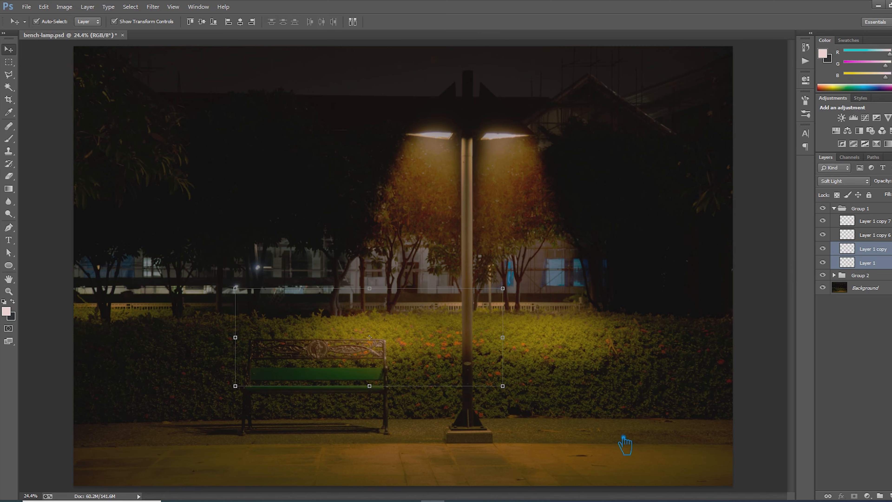
pyautogui.click(624, 439)
# Stretch all four glow layers down to the pavement at 201.20% height, widen them to 116.10%, and center them around the pole
pyautogui.scroll(-5, 624, 440)
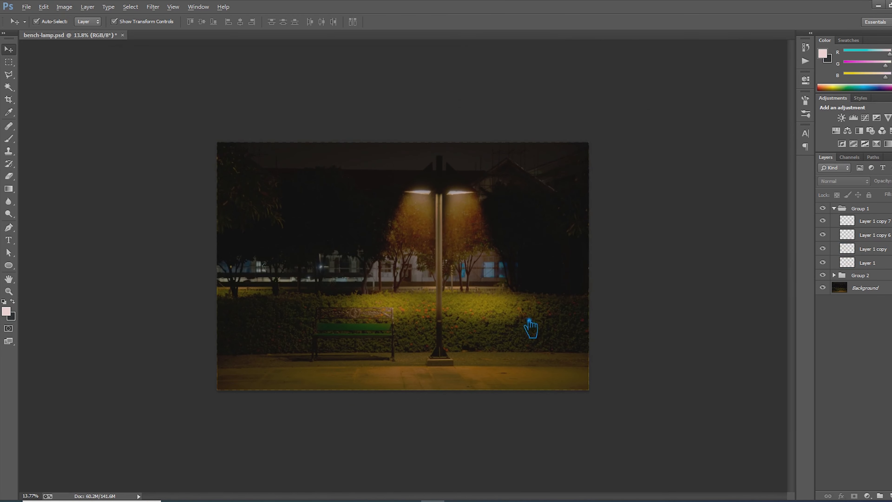
pyautogui.scroll(3, 498, 313)
pyautogui.click(404, 337)
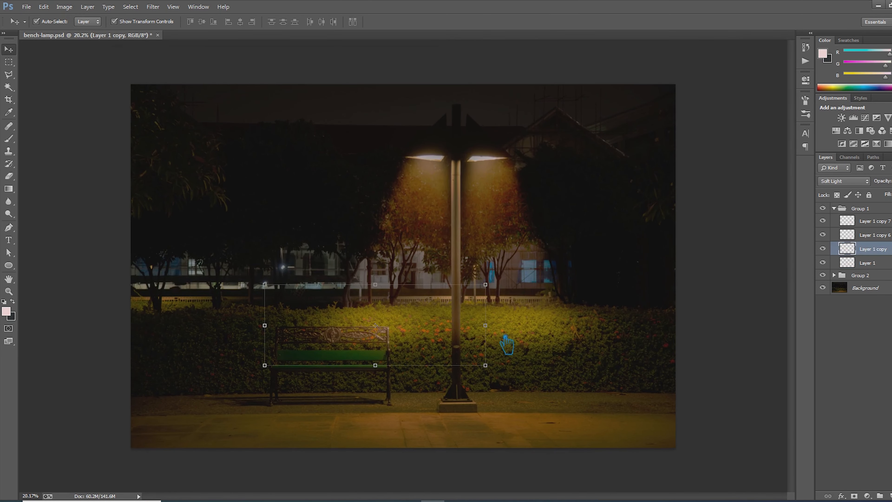
pyautogui.click(538, 338)
pyautogui.keyDown('ctrl'); pyautogui.click(878, 235); pyautogui.keyUp('ctrl')
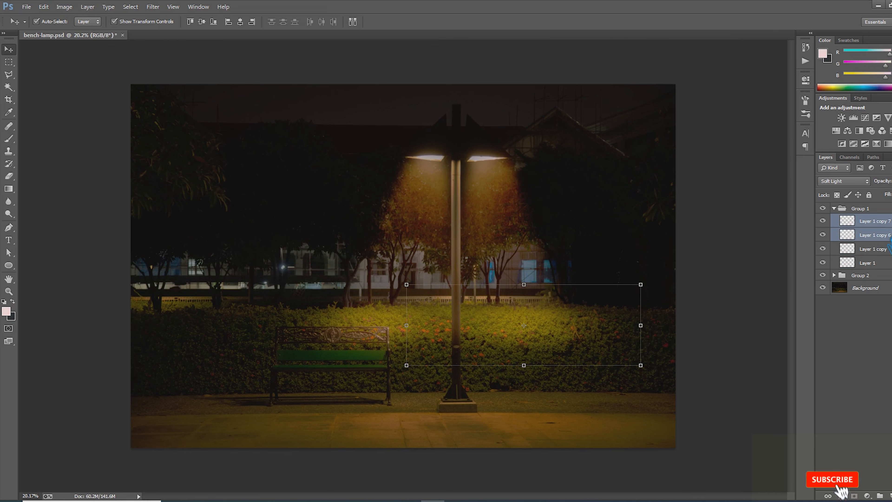
pyautogui.keyDown('ctrl'); pyautogui.click(882, 249); pyautogui.keyUp('ctrl')
pyautogui.keyDown('ctrl'); pyautogui.click(890, 263); pyautogui.keyUp('ctrl')
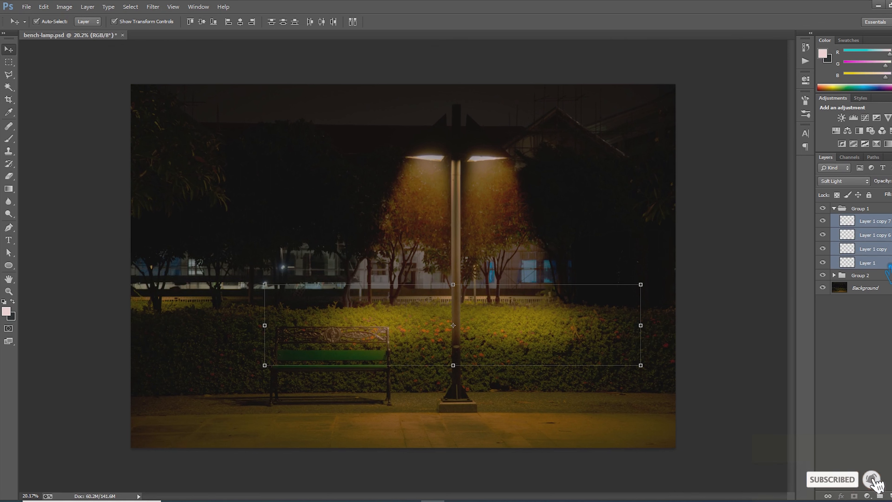
pyautogui.moveTo(472, 374); pyautogui.dragTo(477, 456)
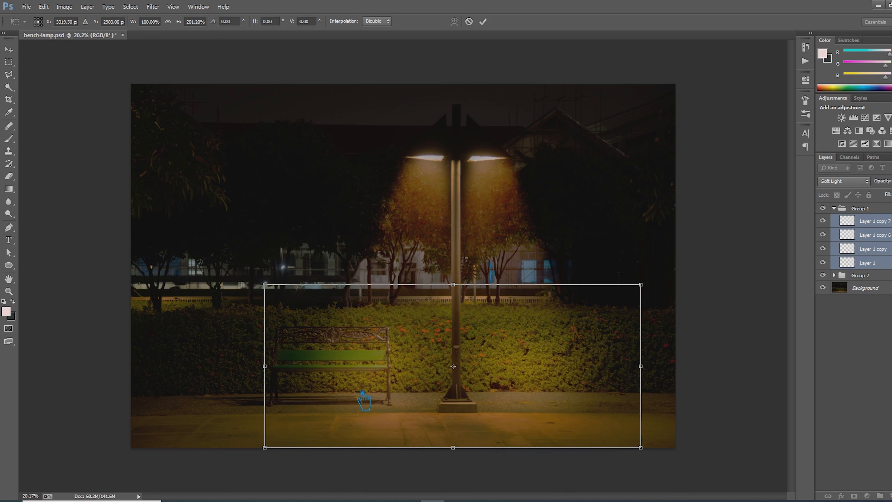
pyautogui.moveTo(271, 369); pyautogui.dragTo(236, 370)
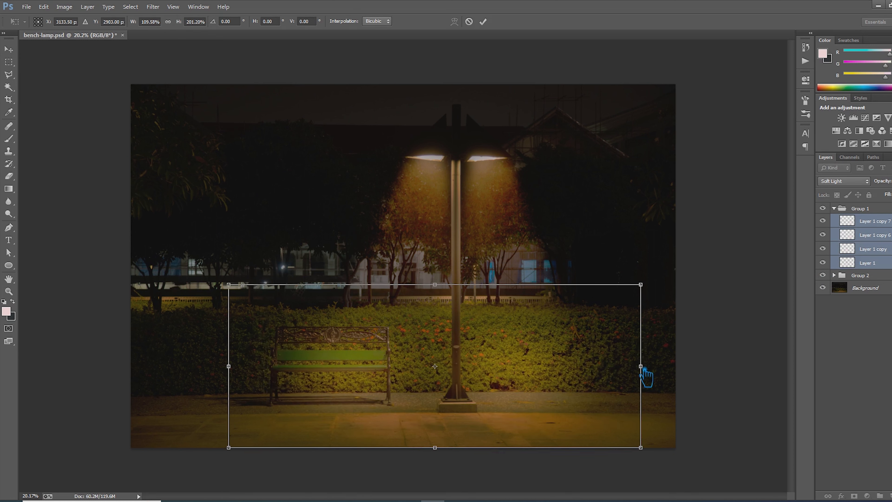
pyautogui.moveTo(657, 368); pyautogui.dragTo(680, 374)
pyautogui.moveTo(360, 358); pyautogui.dragTo(378, 365)
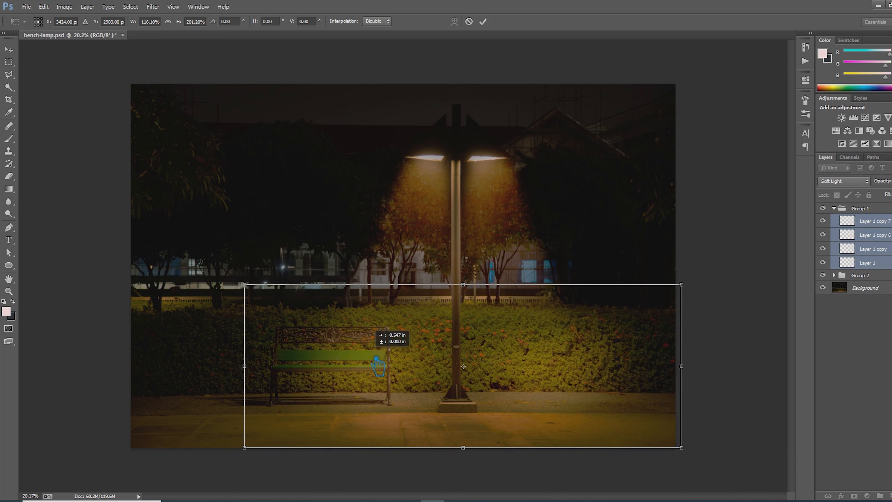
pyautogui.click(483, 21)
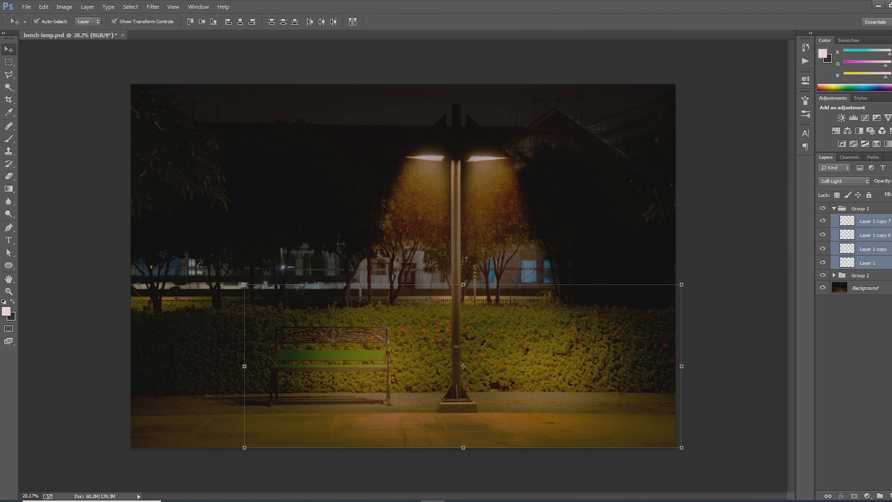
# Nudge the glow pair Layer 1 copy 6 and copy 7 horizontally toward the pole, and save the document
pyautogui.click(873, 220)
pyautogui.keyDown('shift'); pyautogui.click(889, 234); pyautogui.keyUp('shift')
pyautogui.hotkey('shift', 'Left')
pyautogui.hotkey('shift', 'Left')
pyautogui.hotkey('shift', 'Left')
pyautogui.hotkey('shift', 'Left')
pyautogui.hotkey('shift', 'Left')
pyautogui.hotkey('shift', 'Left')
pyautogui.hotkey('shift', 'Left')
pyautogui.hotkey('shift', 'Left')
pyautogui.hotkey('shift', 'Left')
pyautogui.hotkey('shift', 'Left')
pyautogui.hotkey('shift', 'Left')
pyautogui.hotkey('shift', 'Left')
pyautogui.hotkey('shift', 'Left')
pyautogui.hotkey('shift', 'Left')
pyautogui.hotkey('shift', 'Left')
pyautogui.hotkey('shift', 'Left')
pyautogui.hotkey('shift', 'Left')
pyautogui.hotkey('shift', 'Left')
pyautogui.hotkey('shift', 'Left')
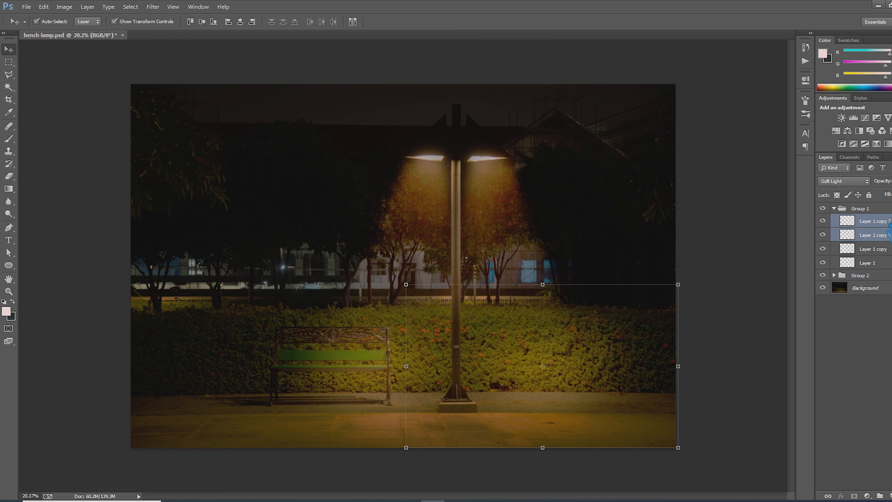
pyautogui.click(762, 197)
pyautogui.hotkey('ctrl', 's')
# Duplicate the Background layer and place the copy at the top of the layer stack, above both groups
pyautogui.click(874, 291)
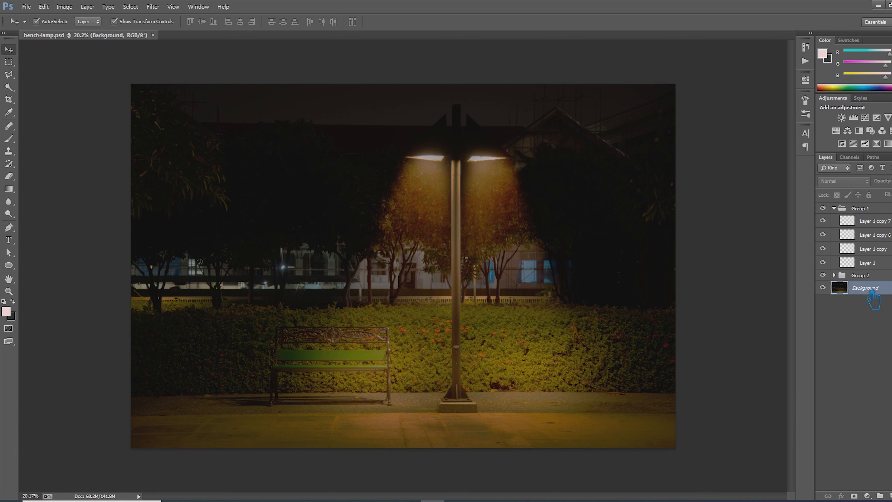
pyautogui.hotkey('ctrl', 'j')
pyautogui.click(835, 209)
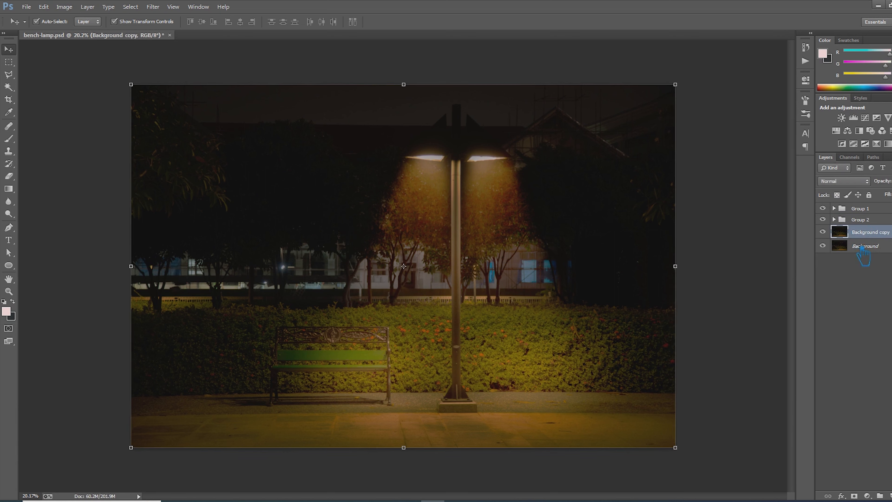
pyautogui.moveTo(868, 232); pyautogui.dragTo(868, 211)
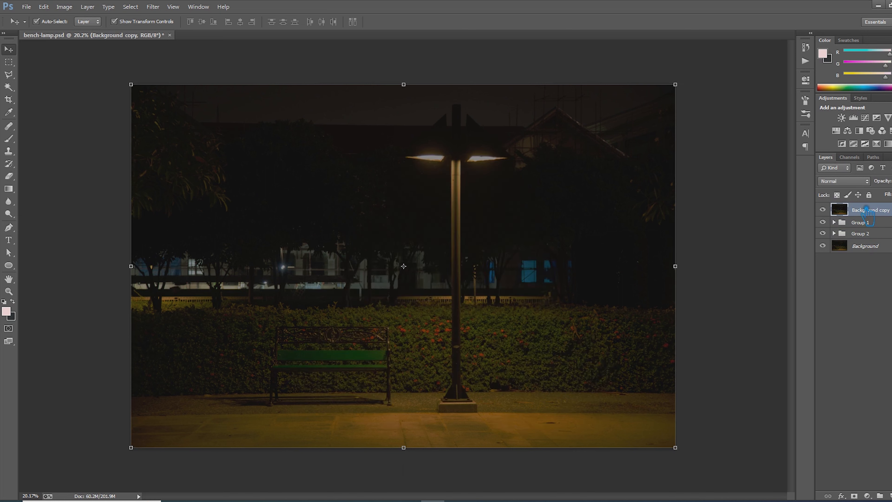
# Compare the original photo with the lit version by toggling the Background copy layer, leave it hidden, and select Group 1
pyautogui.click(823, 210)
pyautogui.click(822, 210)
pyautogui.click(862, 222)
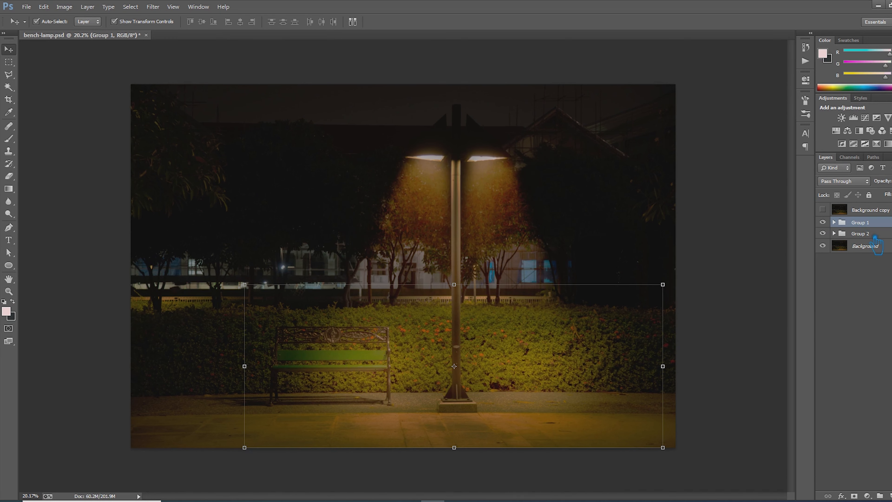
# Duplicate Group 1, the group holding the hedge and ground glow, directly above the original
pyautogui.keyDown('shift'); pyautogui.click(875, 234); pyautogui.keyUp('shift')
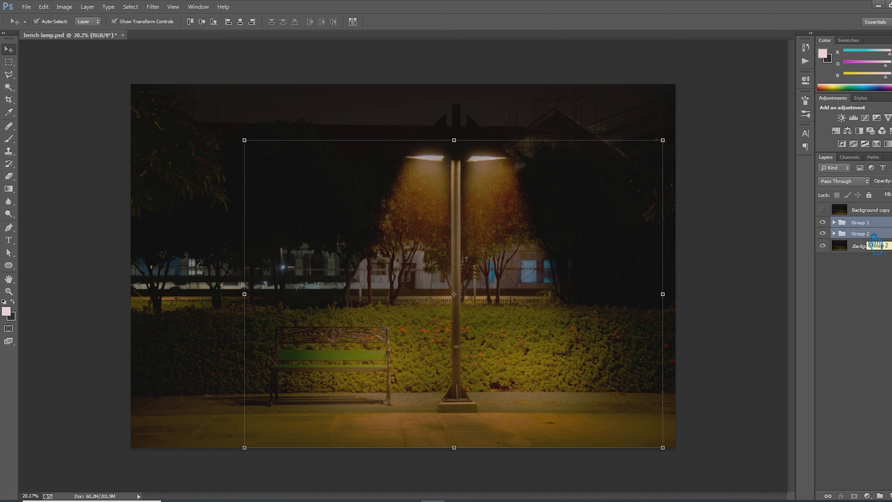
pyautogui.keyDown('ctrl'); pyautogui.click(834, 234); pyautogui.keyUp('ctrl')
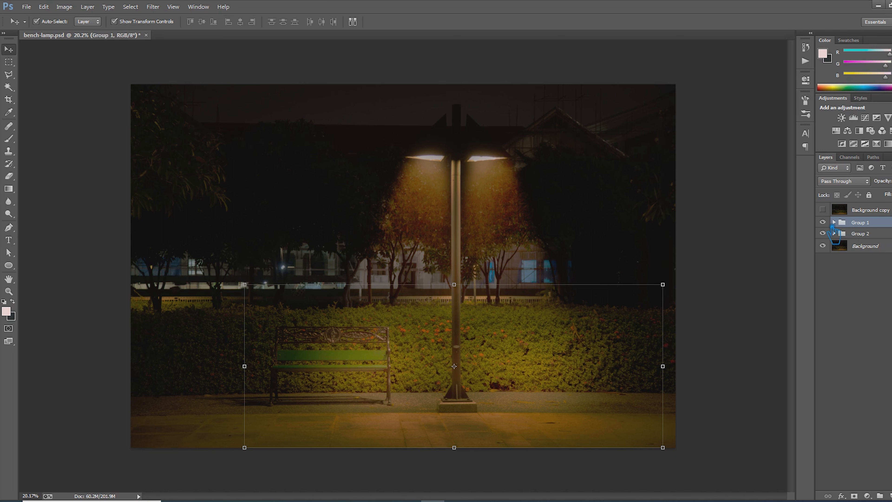
pyautogui.hotkey('ctrl', 'j')
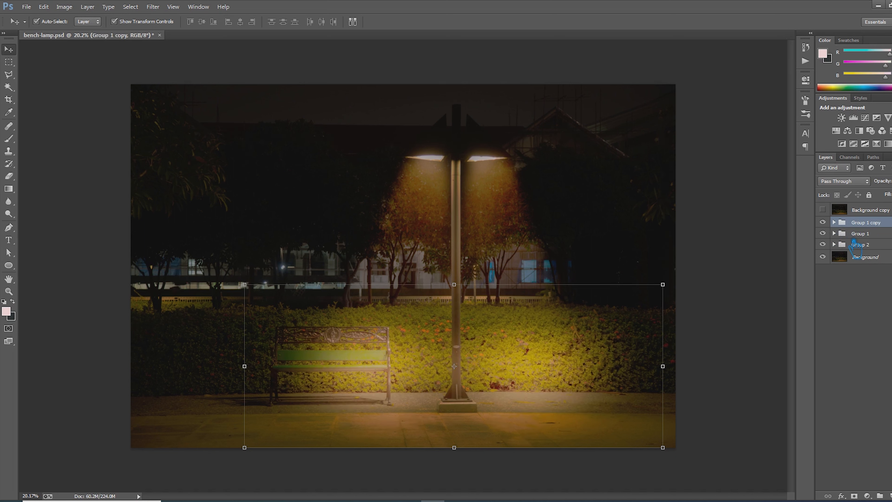
# Set the blend mode of Group 1 copy to Soft Light and merge the group into a single layer
pyautogui.click(848, 183)
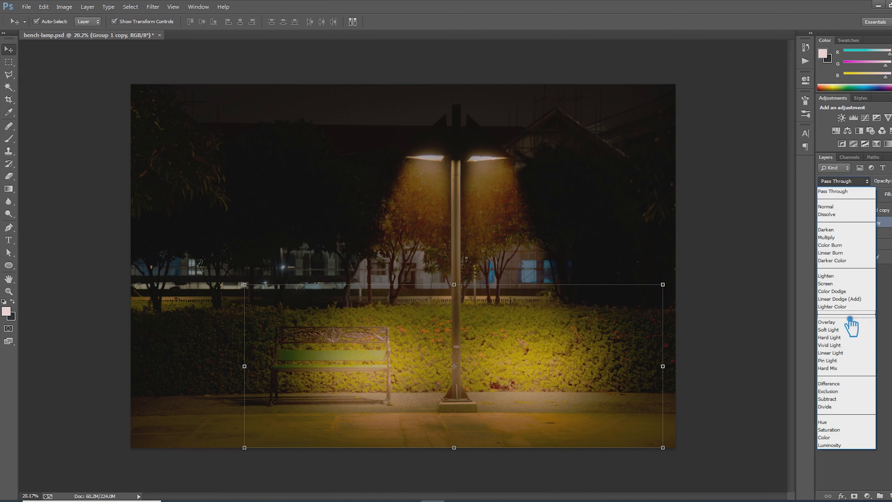
pyautogui.click(849, 332)
pyautogui.rightClick(873, 227)
pyautogui.click(875, 403)
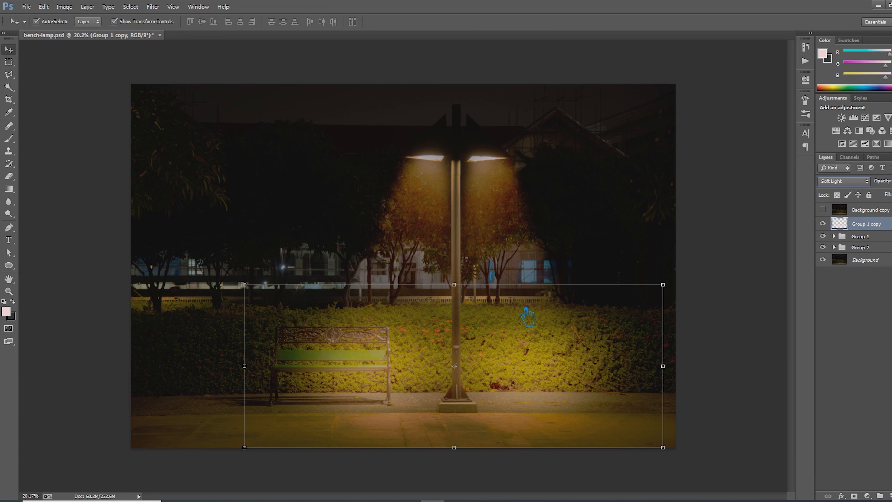
# Transform the merged Group 1 copy to 52.62% height from its top edge and 131.33% width, spreading the glow low across the pavement
pyautogui.click(43, 6)
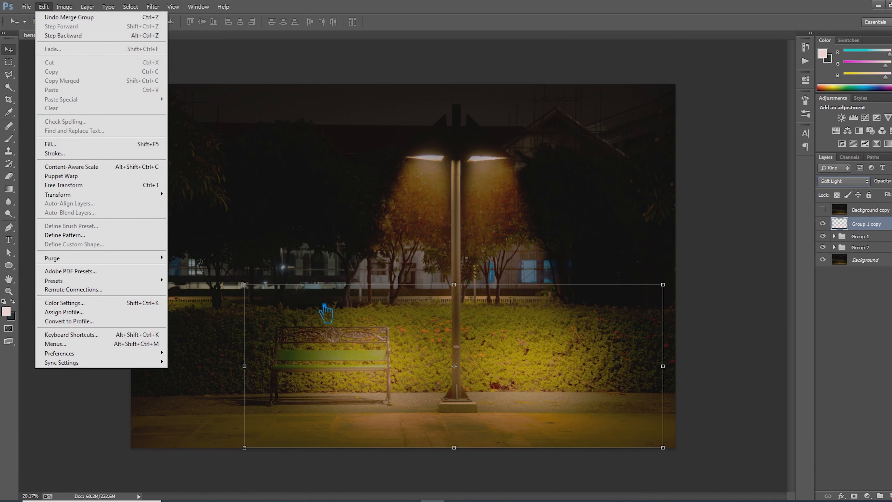
pyautogui.click(533, 477)
pyautogui.moveTo(461, 288); pyautogui.dragTo(467, 366)
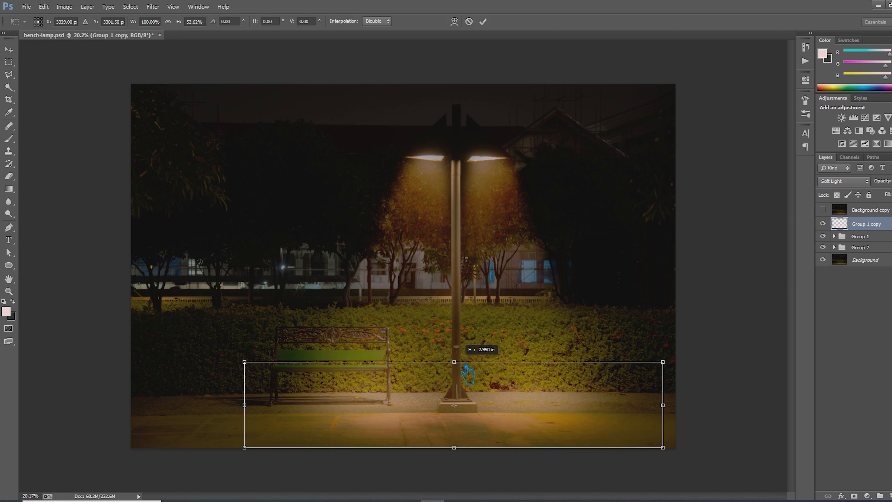
pyautogui.moveTo(246, 406); pyautogui.dragTo(175, 410)
pyautogui.moveTo(705, 414); pyautogui.dragTo(726, 416)
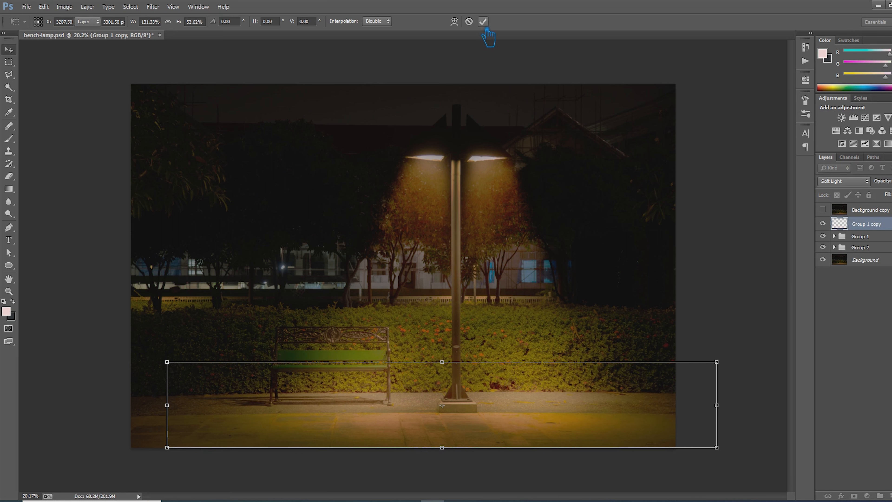
pyautogui.click(483, 21)
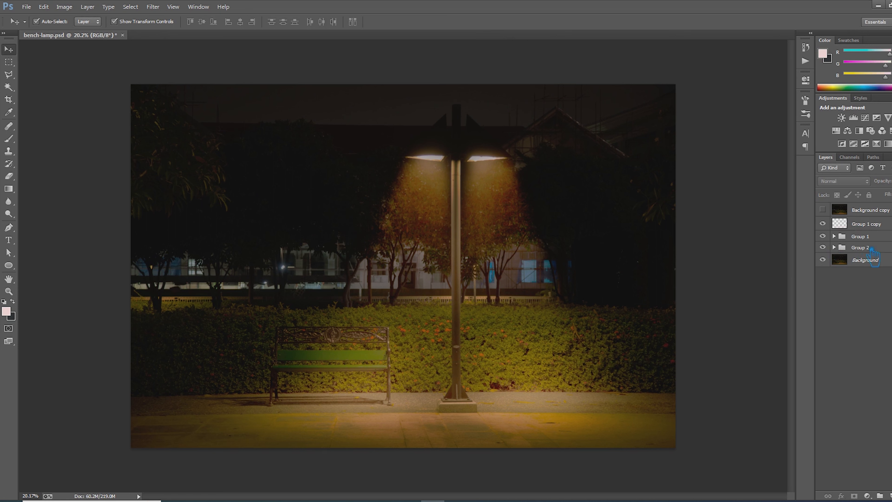
# Compare the original photo with the lamp lighting by showing and hiding Background copy twice, leaving it hidden
pyautogui.click(823, 209)
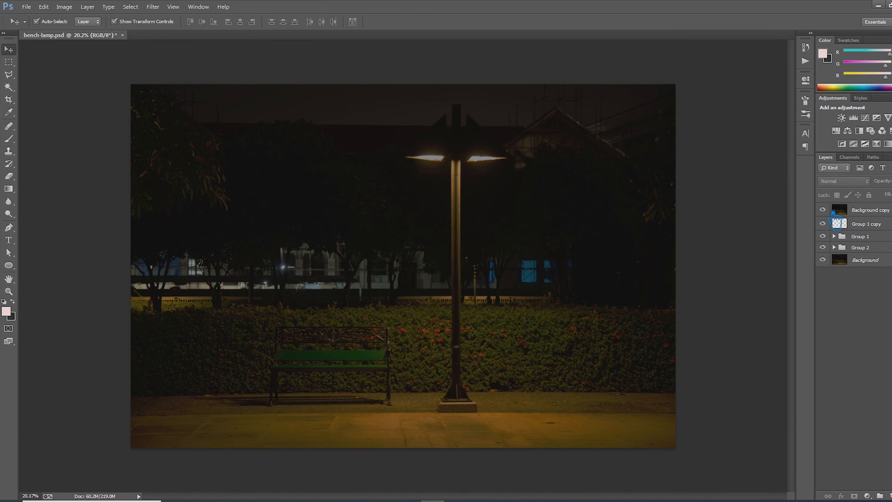
pyautogui.click(823, 210)
pyautogui.click(823, 210)
pyautogui.click(823, 210)
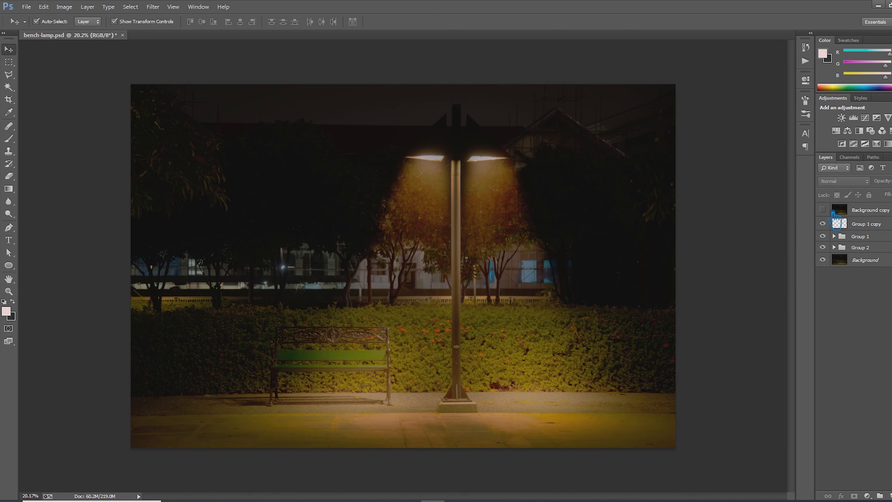